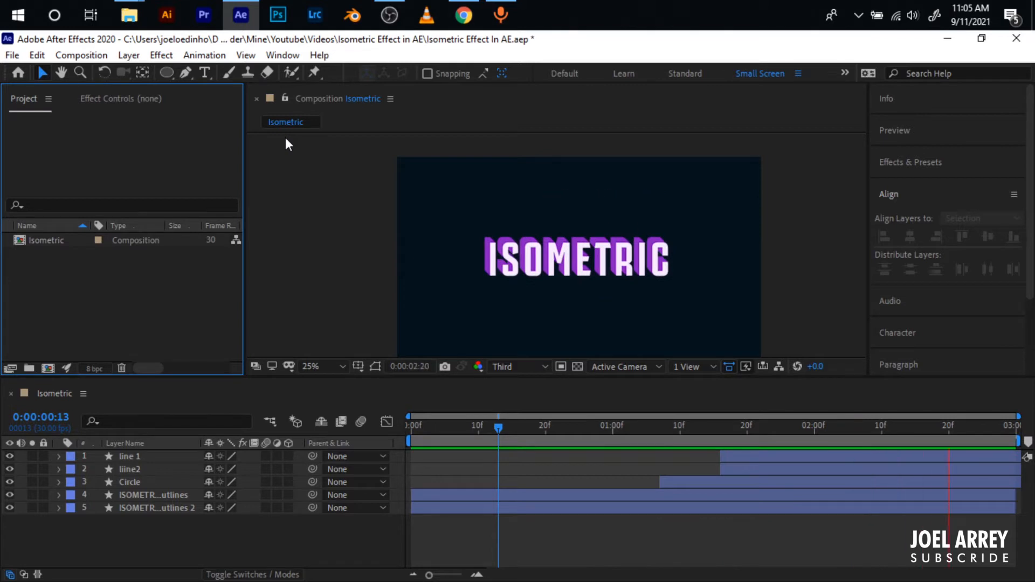
- Create a new 1920 × 1080 composition named Comp 1 at 30 fps with a 3-second duration
right_click(144, 297)
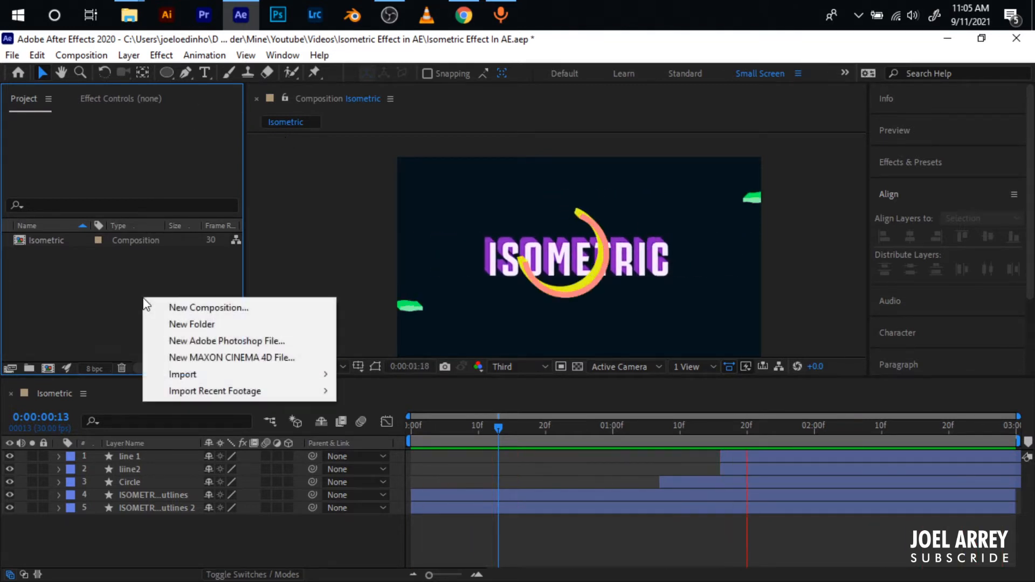
click(211, 309)
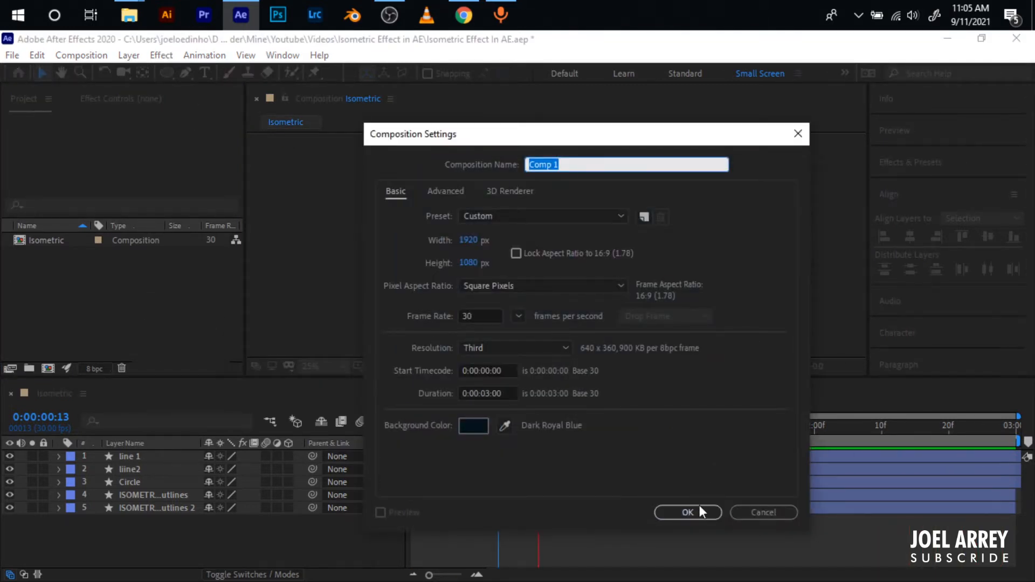
click(688, 512)
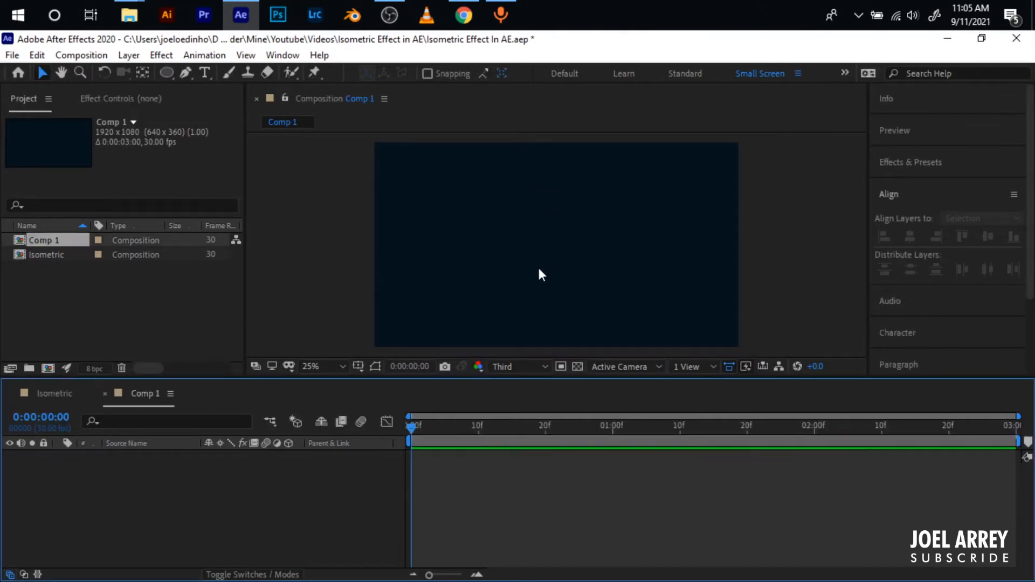
- Set the text fill to a bright purple, ready for adding text
key(ctrl+t)
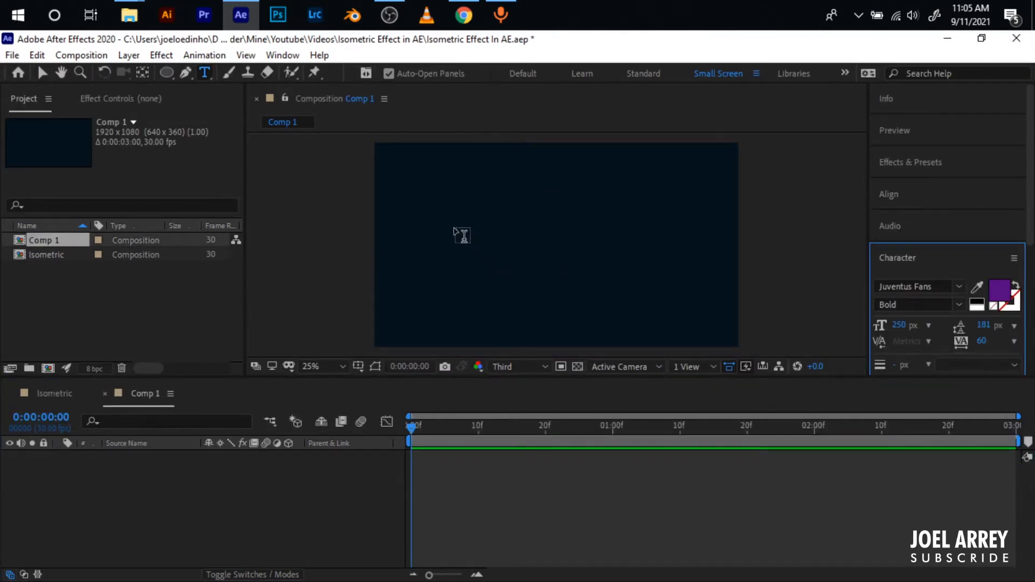
click(999, 294)
click(344, 428)
mouse_move(348, 431)
mouse_down()
mouse_move(324, 409)
mouse_move(329, 428)
mouse_move(310, 396)
mouse_move(330, 400)
mouse_up()
click(496, 391)
- Add a text layer reading "ISOMETRIC" near the middle of the composition
click(474, 267)
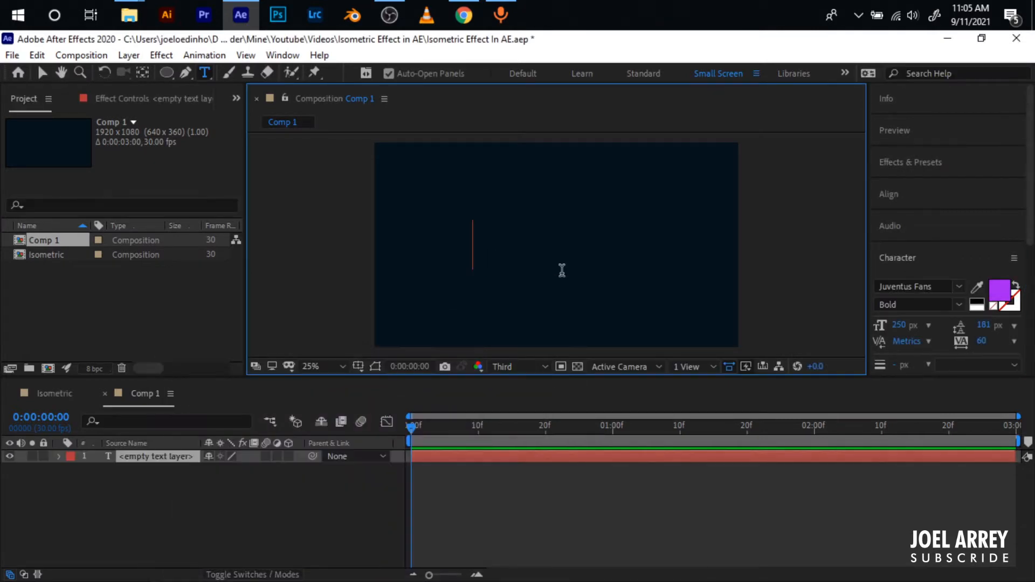
text(ISOMETR)
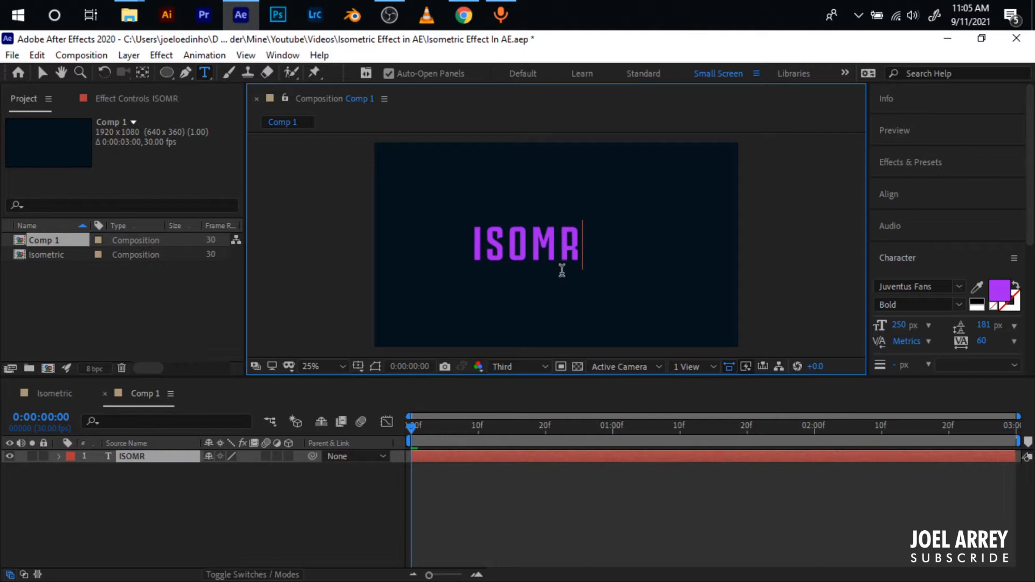
text(IC)
click(42, 73)
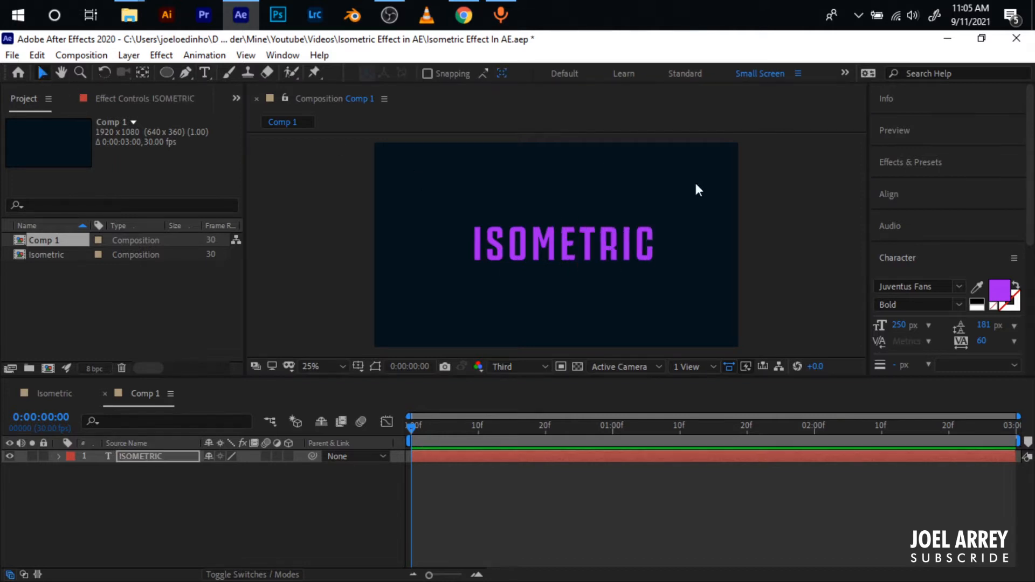
- Centre the text layer's anchor point on its content and align the text horizontally and vertically to the composition
click(144, 71)
key(ctrl+alt+Home)
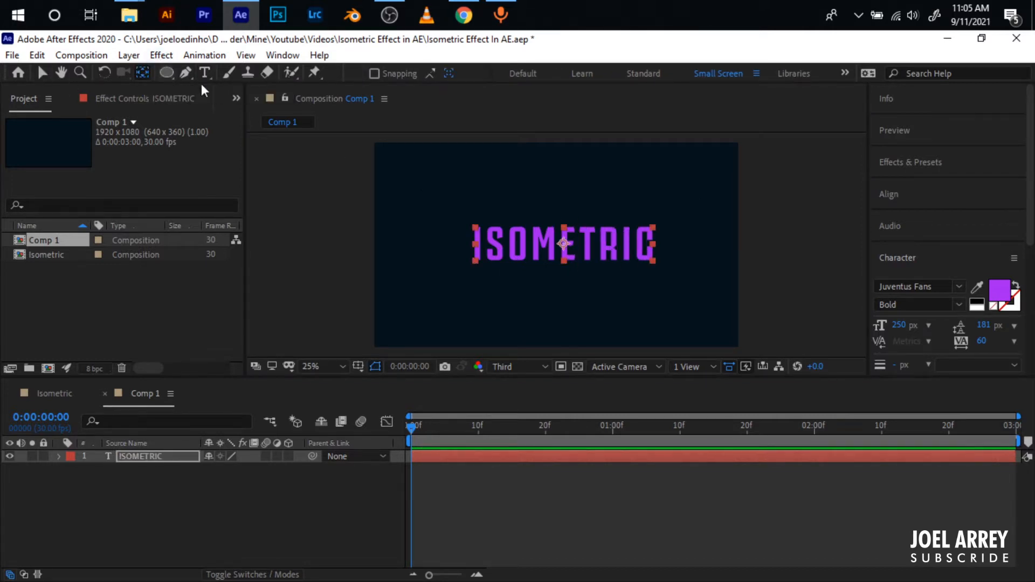
click(888, 193)
click(910, 236)
click(989, 236)
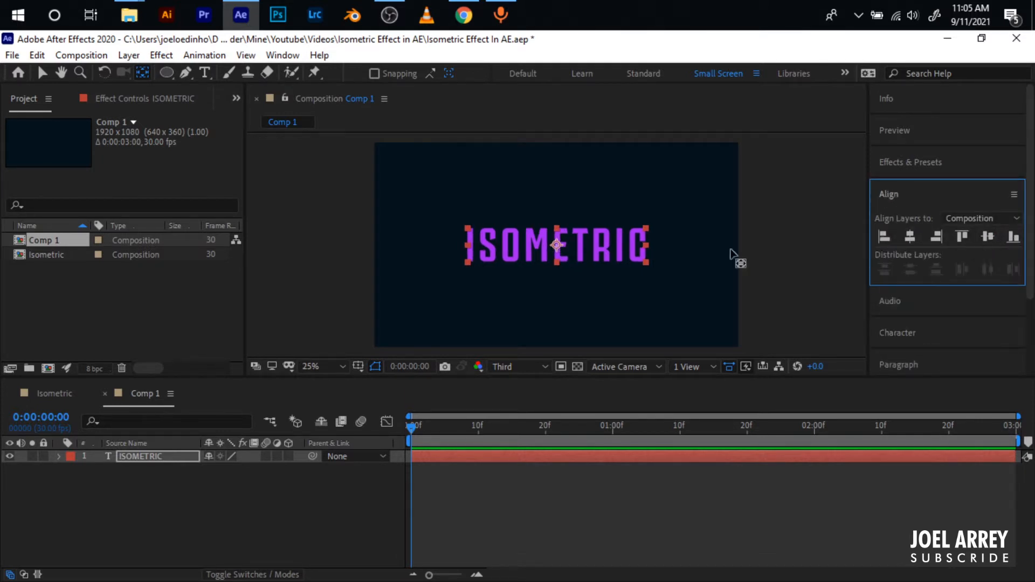
click(99, 559)
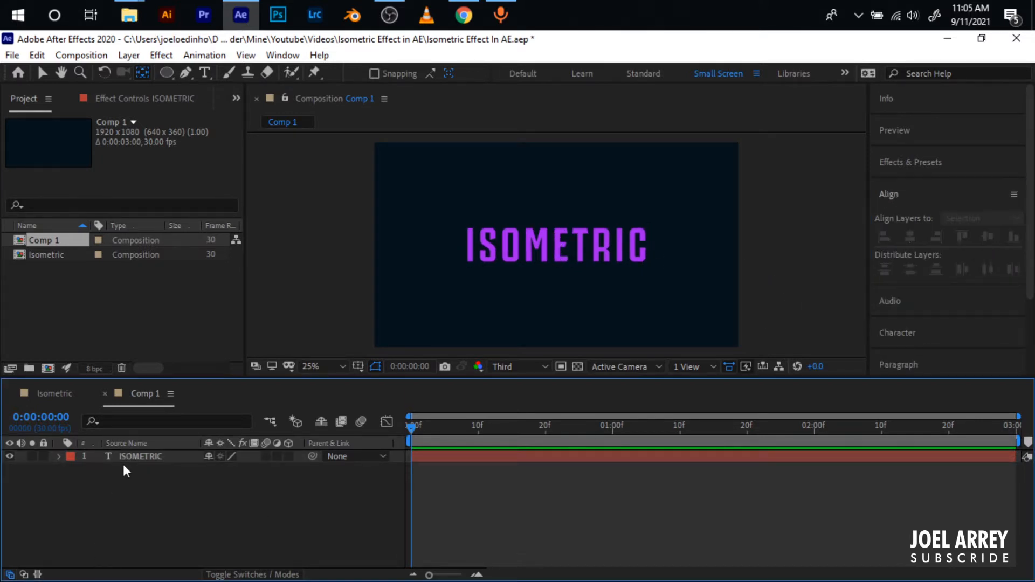
- Create shapes from the ISOMETRIC text and duplicate the resulting outlines layer
right_click(129, 458)
mouse_move(236, 468)
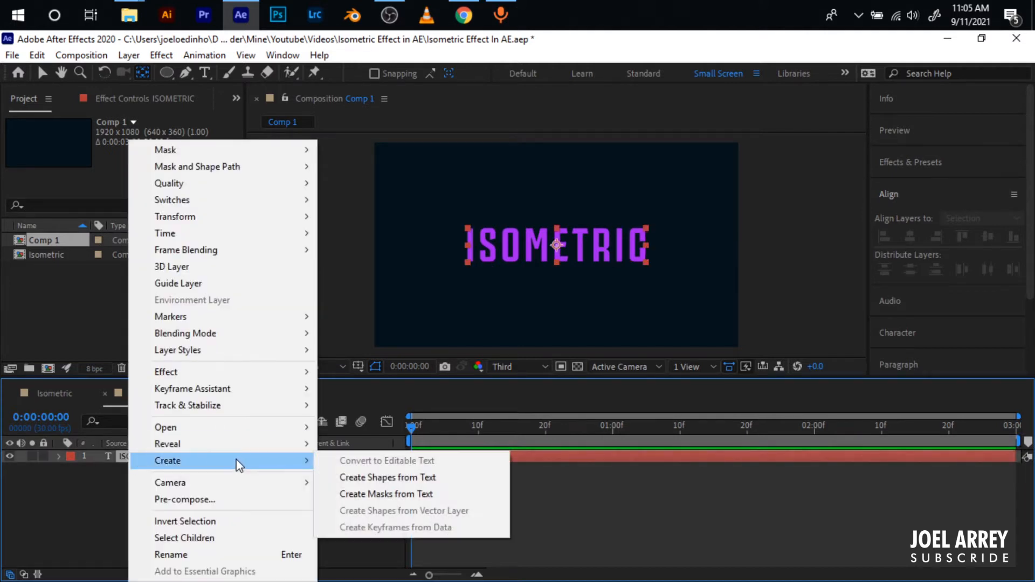
click(390, 478)
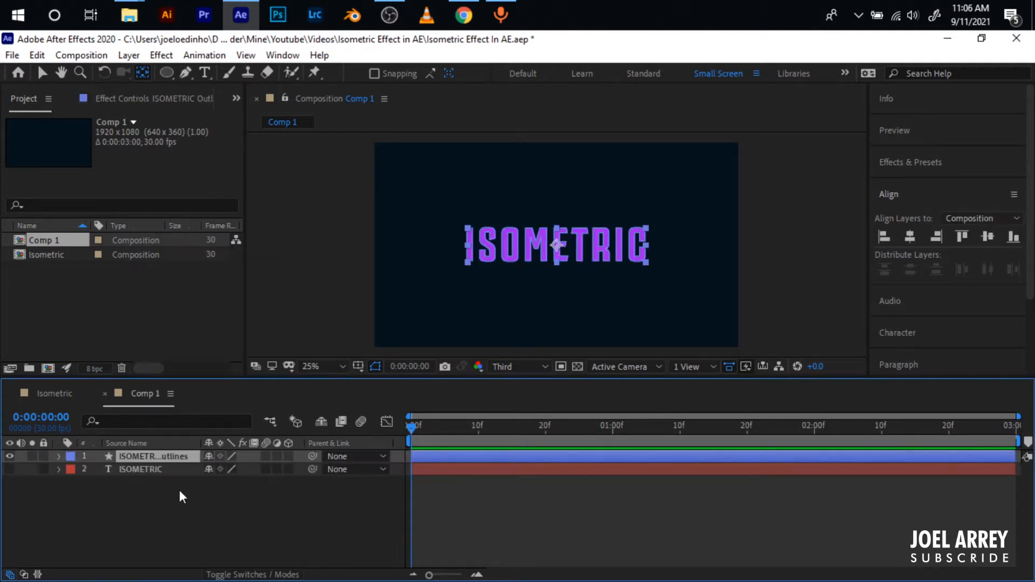
key(ctrl+d)
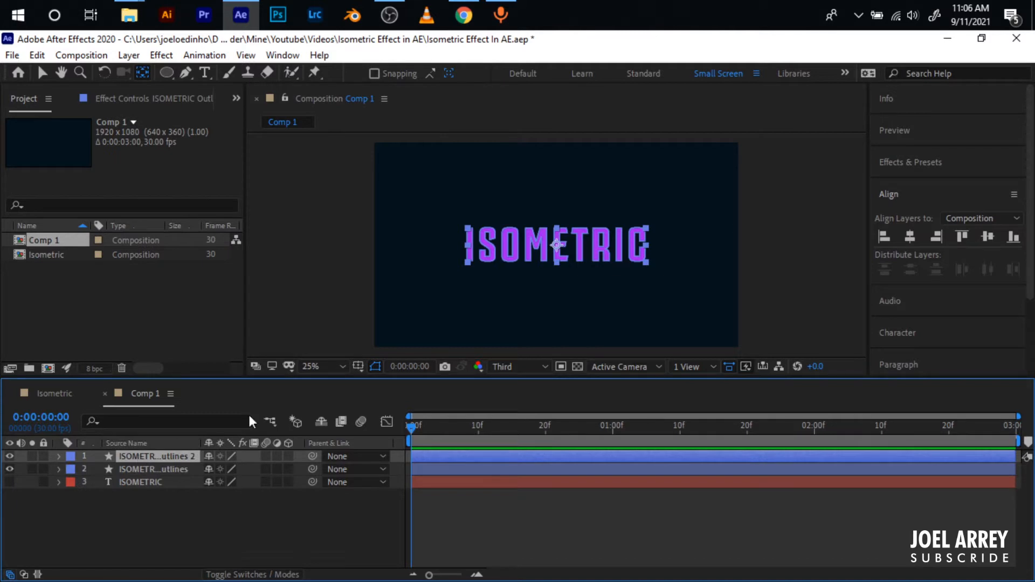
- Change the fill of the duplicated outlines layer, ISOMETRIC Outlines 2, to white
scroll(836, 305, down, 2)
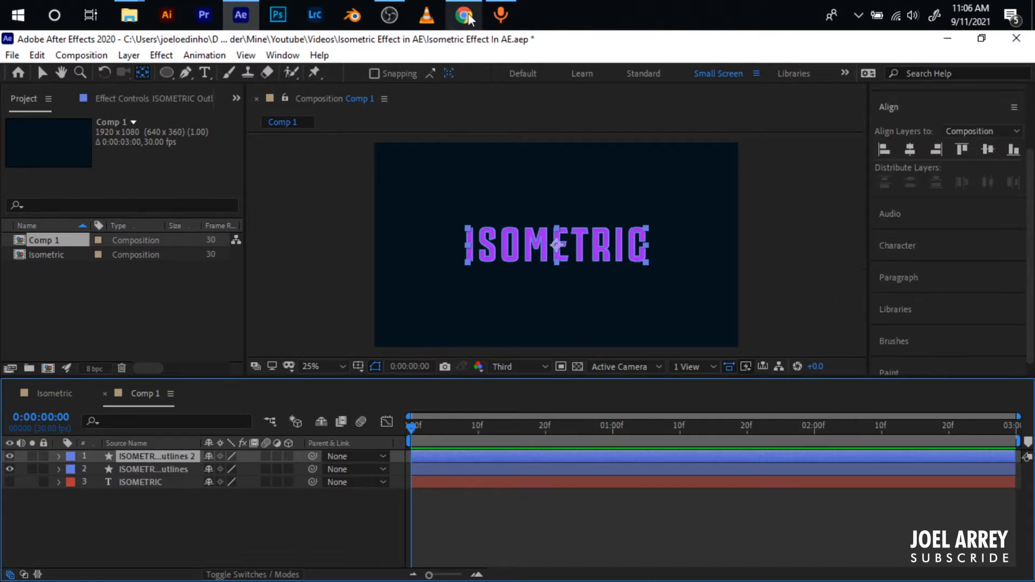
key(a)
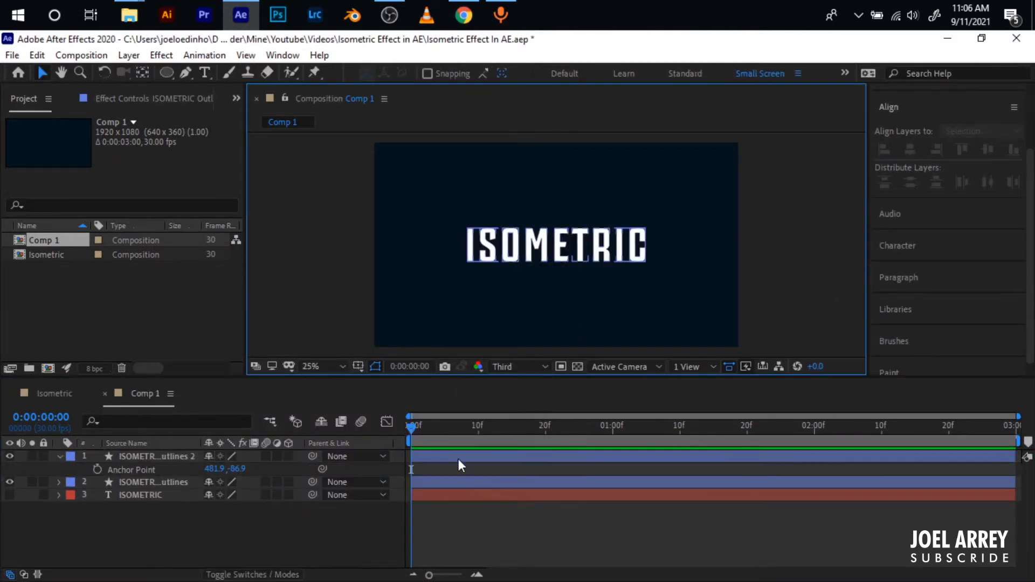
key(a)
- Add a Repeater to the purple outlines layer beneath the white copy
click(444, 498)
click(431, 482)
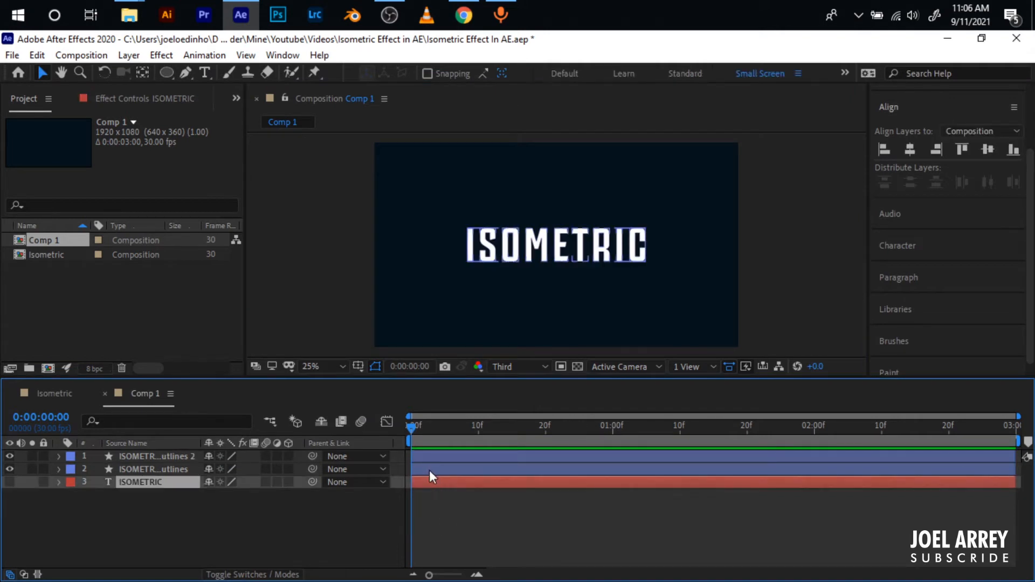
click(430, 471)
click(58, 470)
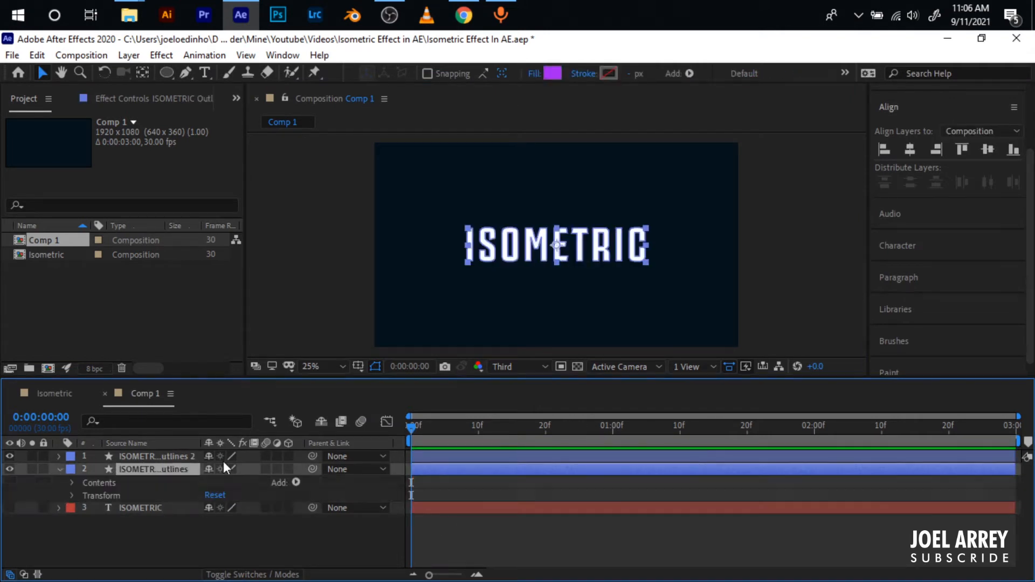
click(292, 481)
click(352, 367)
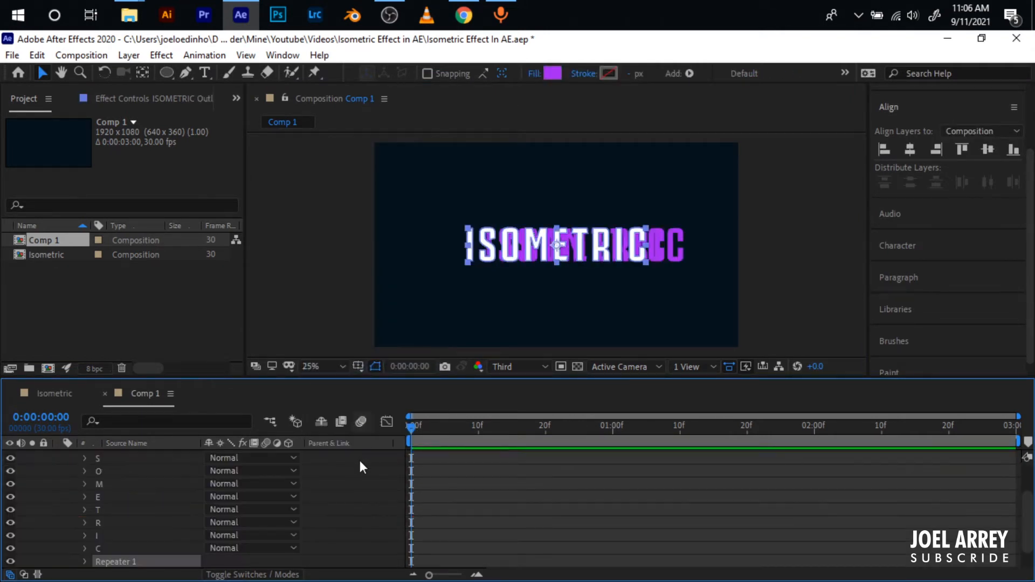
- Set the Repeater's transform position to -1, -1 on the purple outlines layer
scroll(83, 532, down, 2)
click(84, 535)
scroll(103, 536, down, 4)
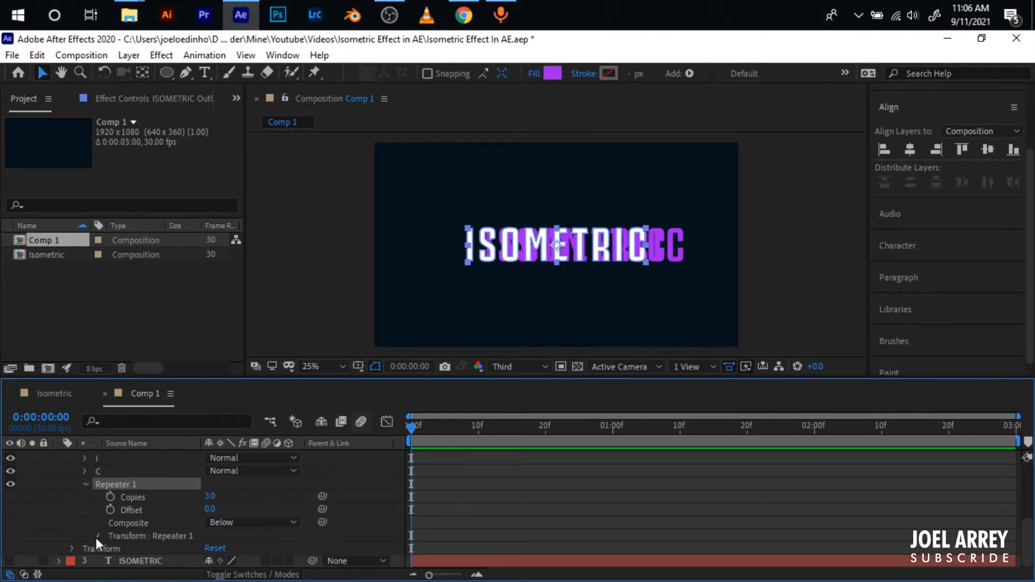
click(96, 537)
scroll(96, 538, down, 4)
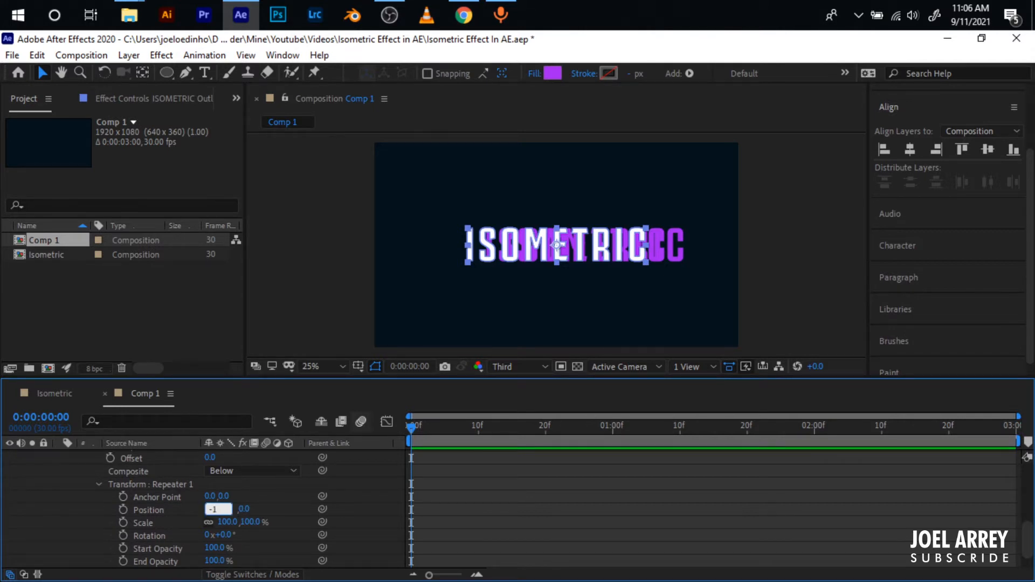
key(Tab)
text(-1)
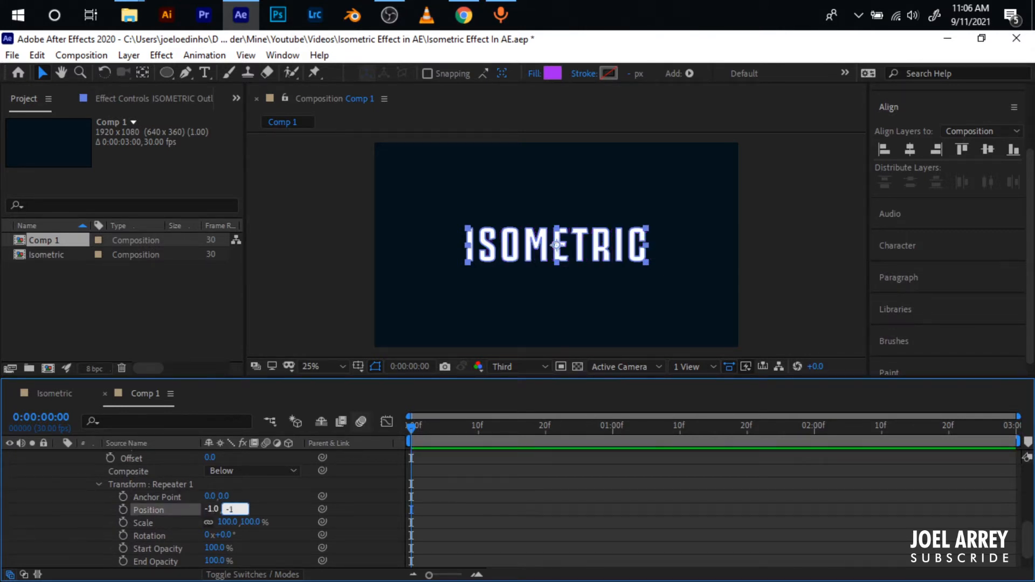
key(Return)
- Set the Repeater's number of copies to 30 and collapse the layer's properties
scroll(156, 506, up, 3)
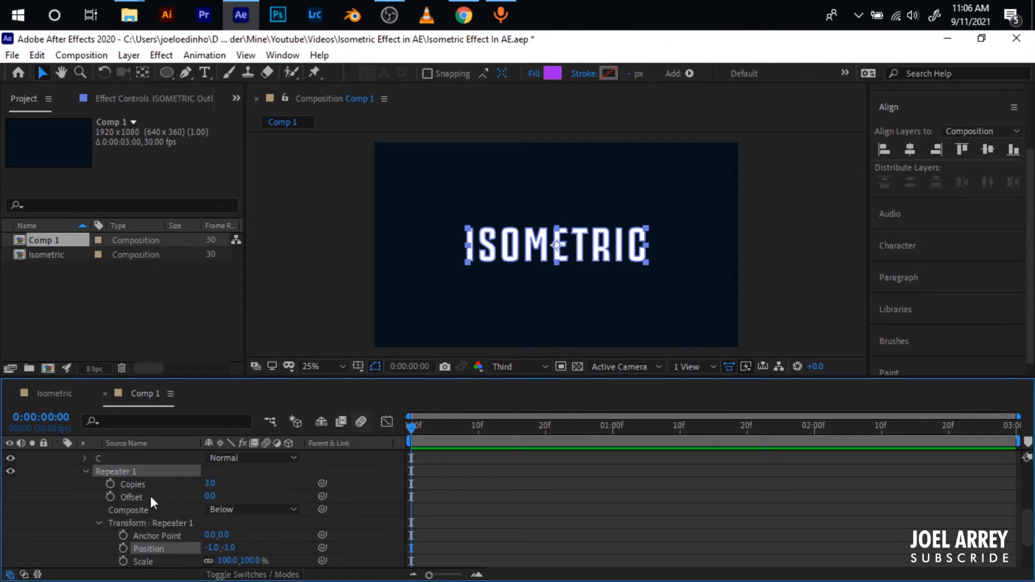
click(210, 483)
text(30)
key(Return)
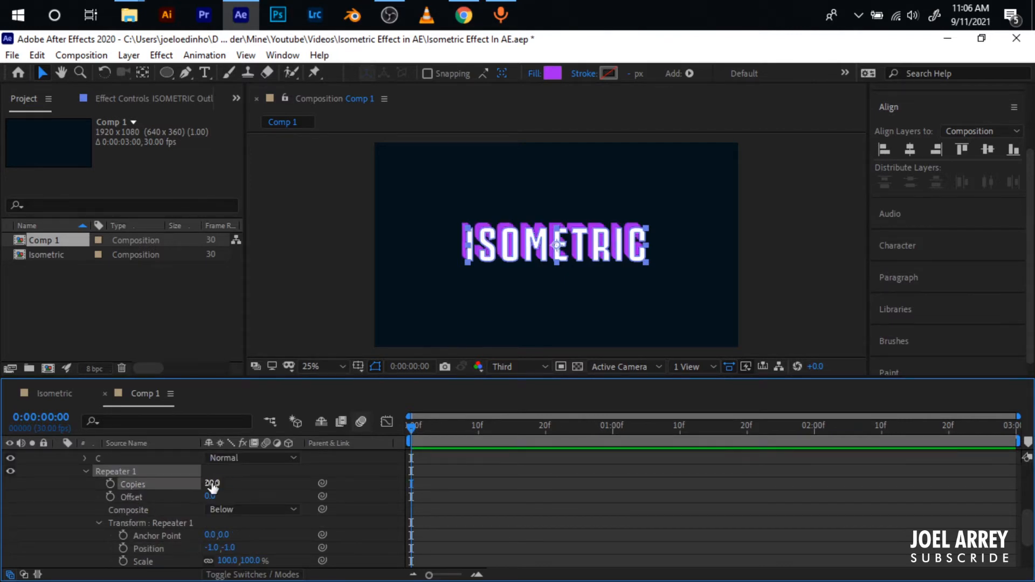
scroll(466, 507, up, 4)
key(u)
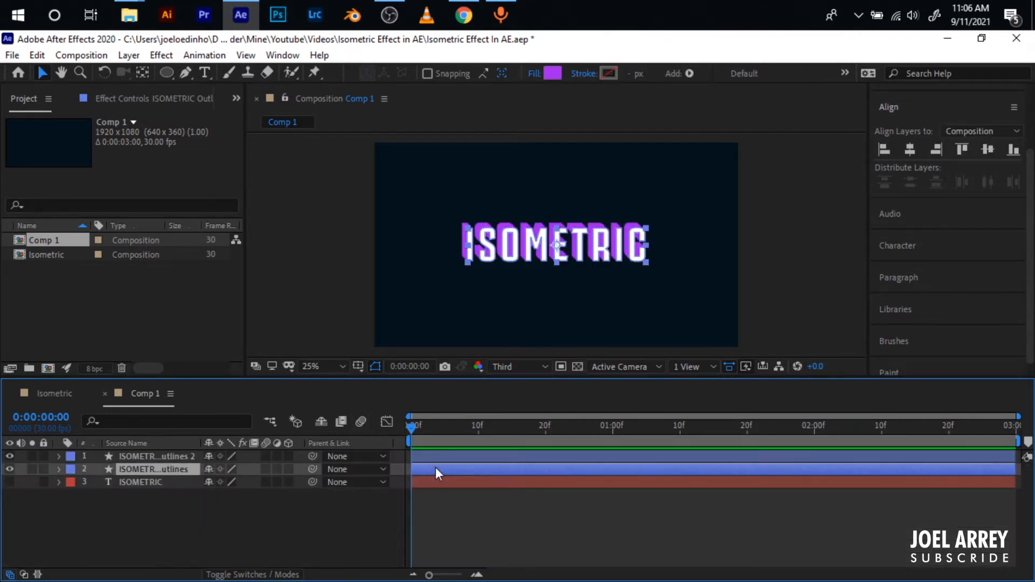
- Add Position keyframes to the purple outlines layer at 0:00:00:00, 0:00:00:22 and 0:00:01:01
key(p)
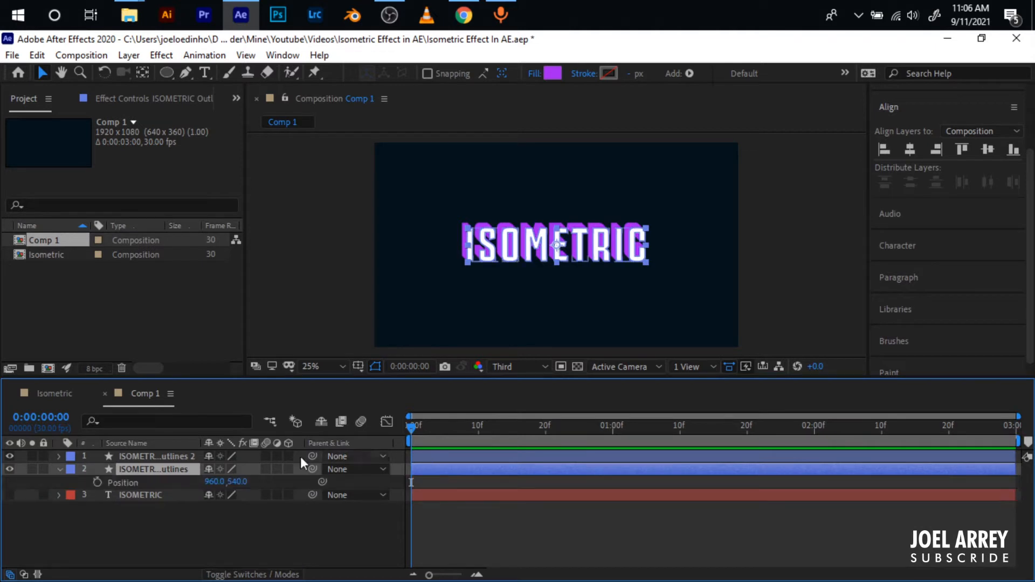
click(97, 482)
drag(410, 427, 620, 427)
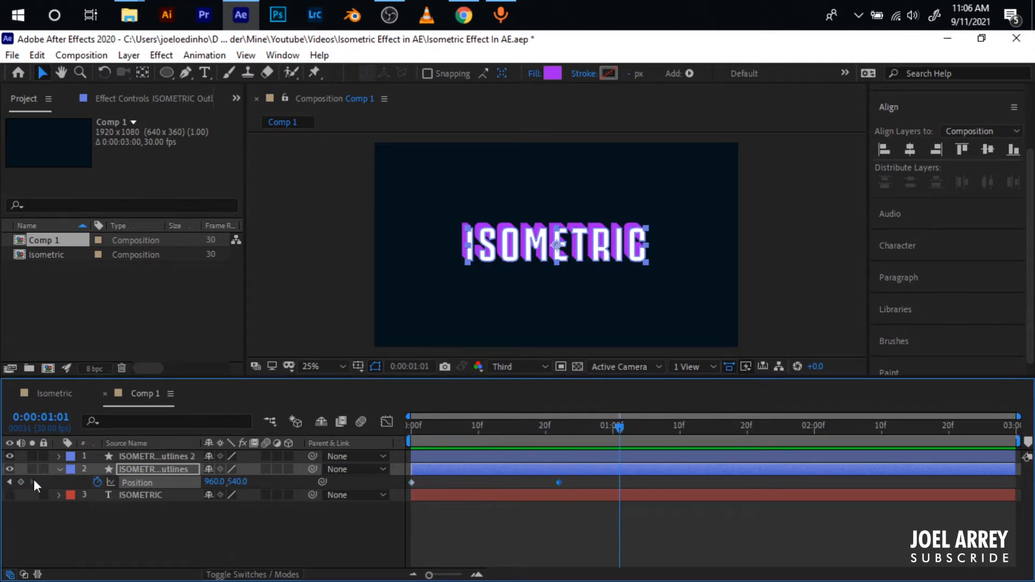
- Shift the purple outlines to the right at 0:00:00:22 and off-frame left to -496, 540 at the first frame
click(559, 431)
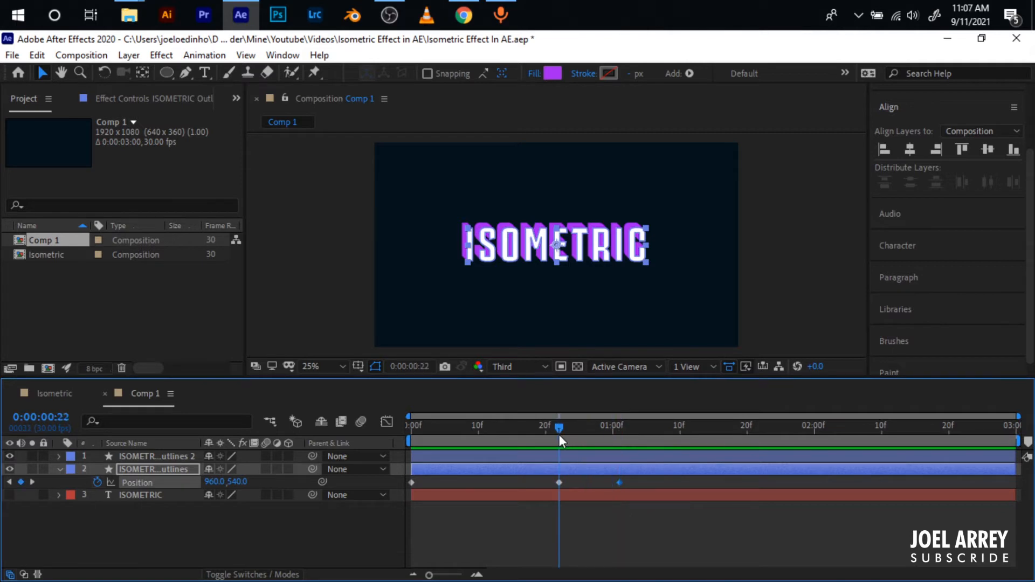
drag(599, 248, 633, 249)
key(Home)
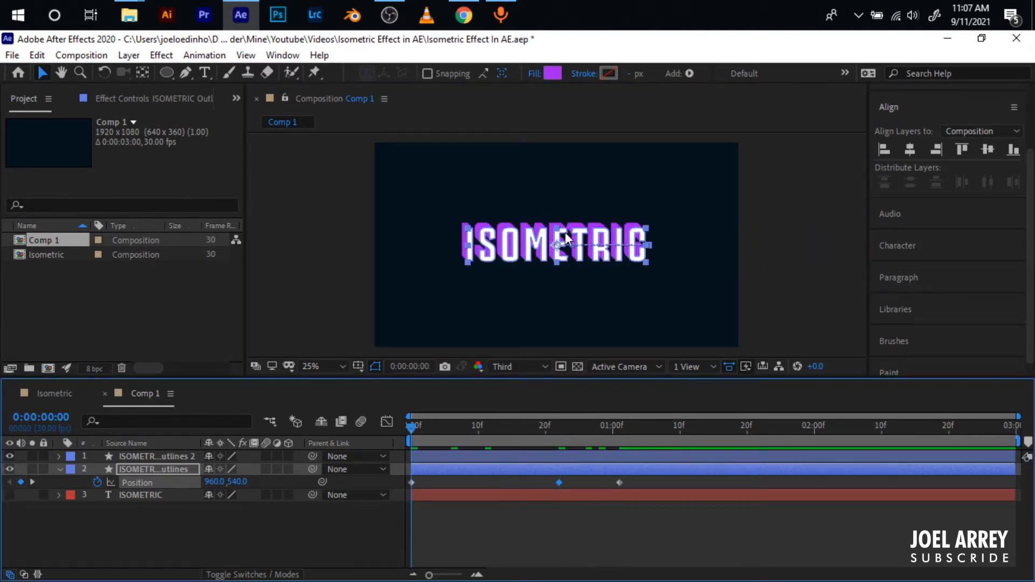
drag(566, 237, 291, 246)
- Apply Easy Ease to the three Position keyframes and copy them to the white outlines layer
drag(653, 483, 408, 481)
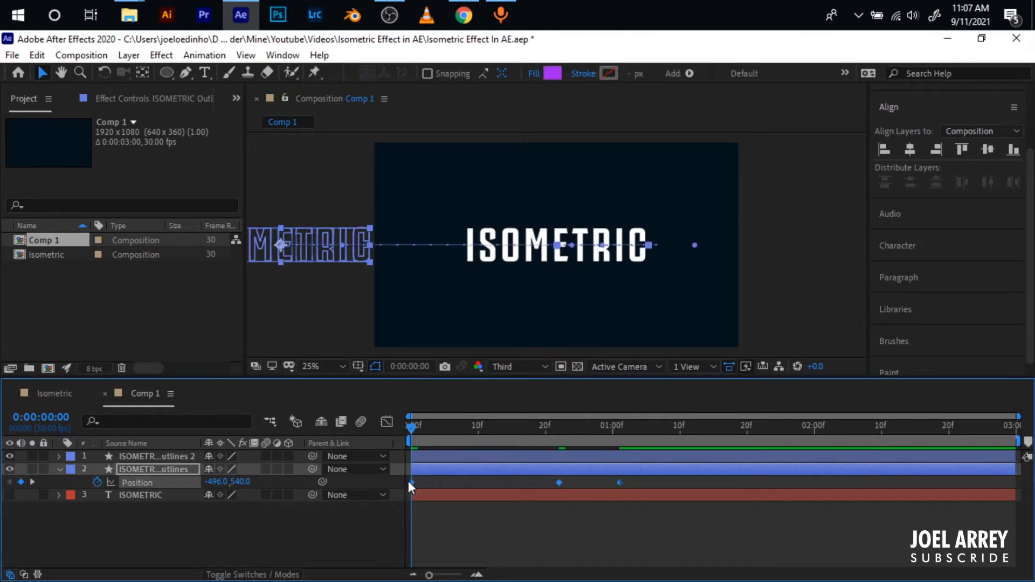
click(464, 510)
click(436, 470)
click(501, 455)
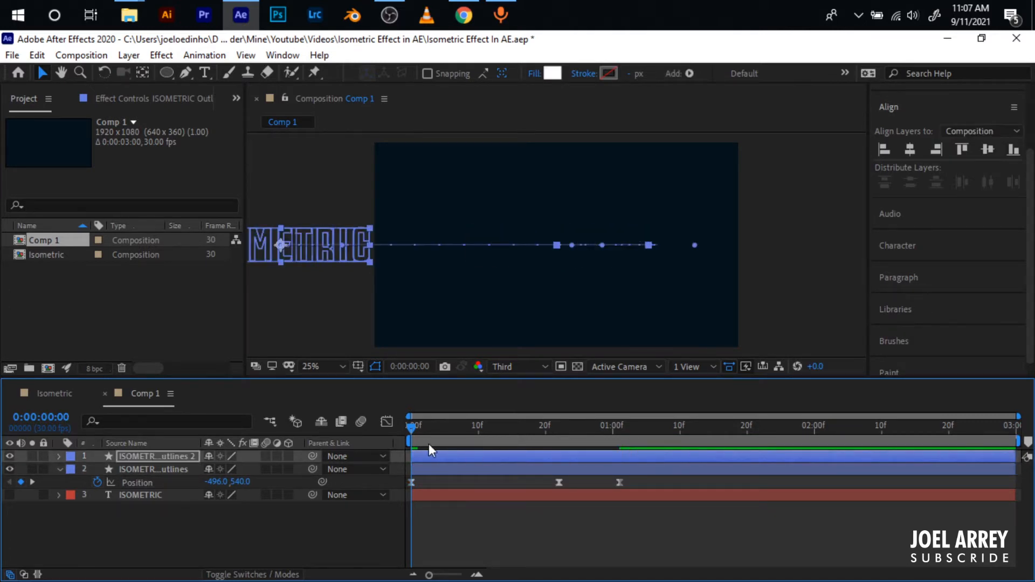
- Delete the hidden ISOMETRIC text layer and preview the slide-in animation
key(space)
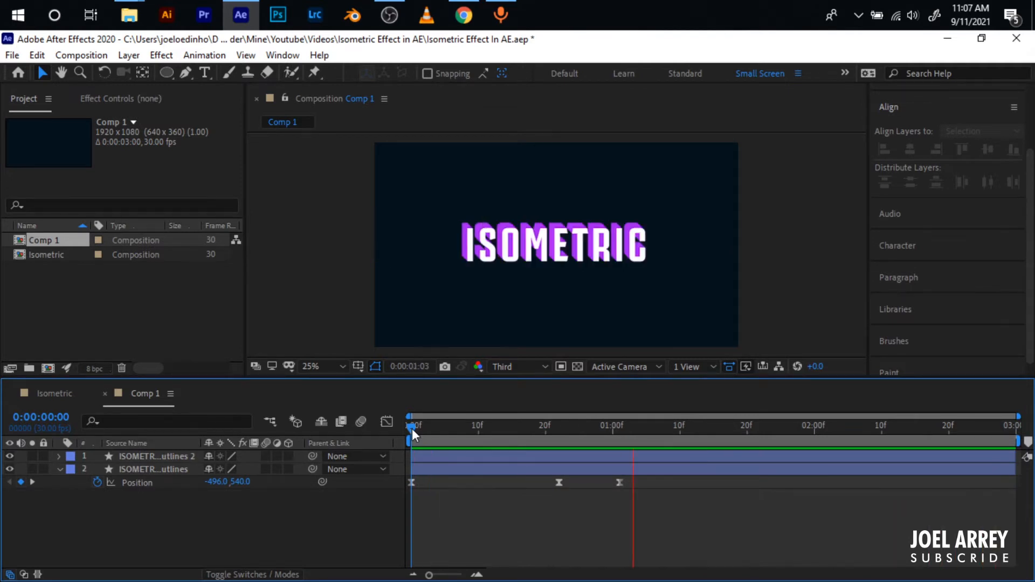
key(space)
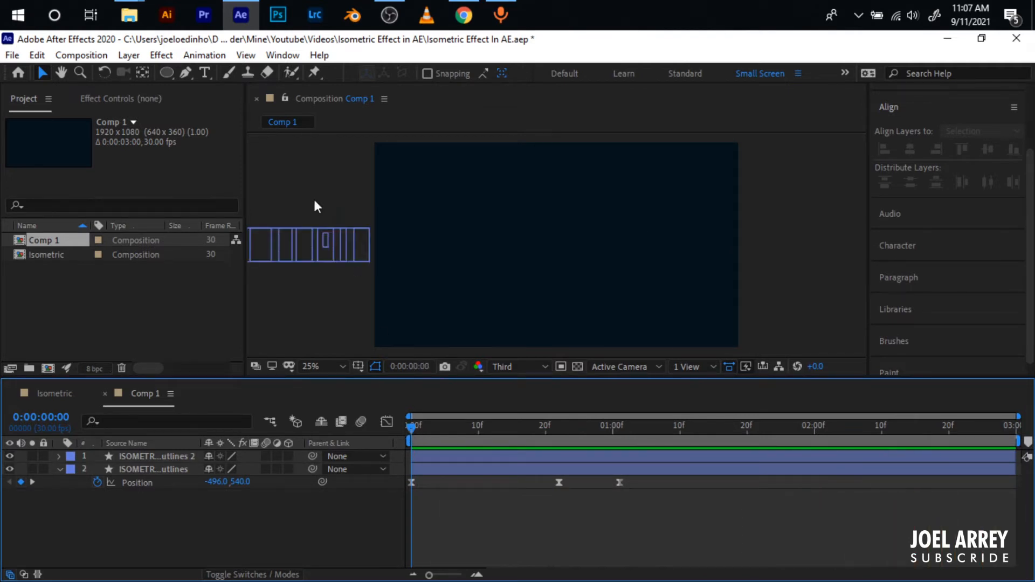
- Draw a circle with no fill and a 30 px magenta stroke, and centre it horizontally in the composition
click(170, 75)
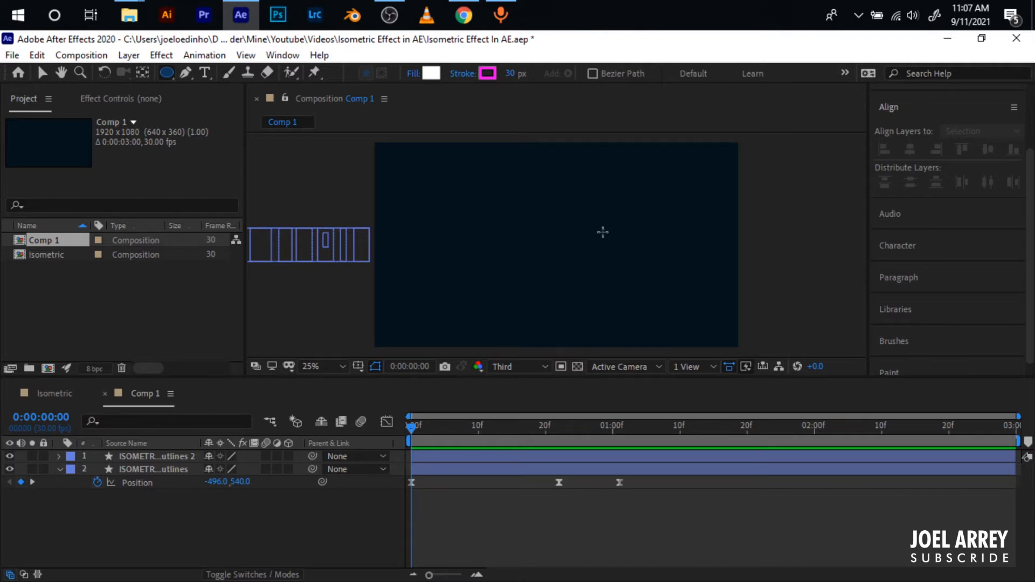
click(431, 74)
click(477, 415)
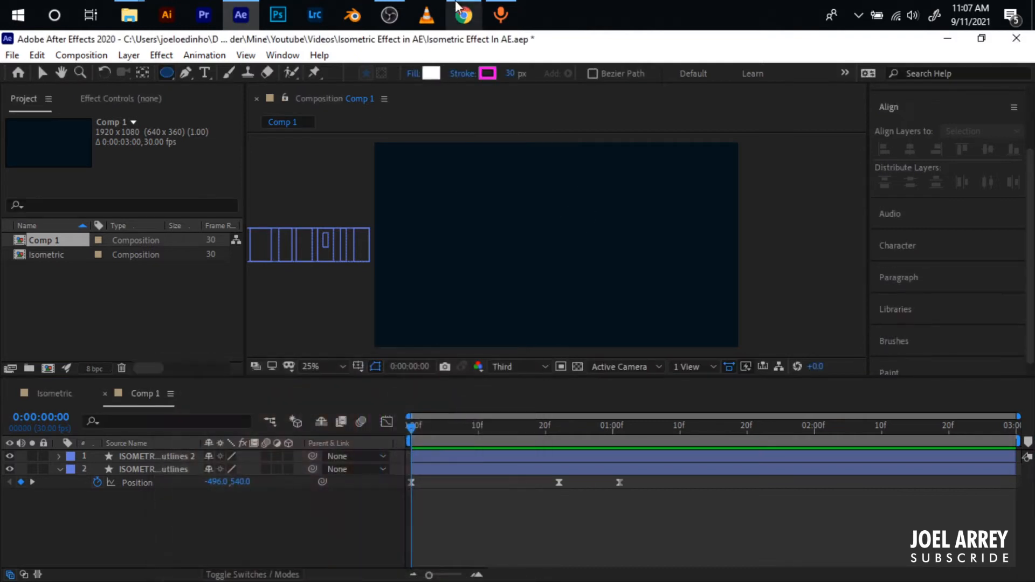
alt+click(430, 75)
mouse_move(546, 246)
mouse_down()
mouse_move(612, 280)
mouse_move(580, 258)
mouse_up()
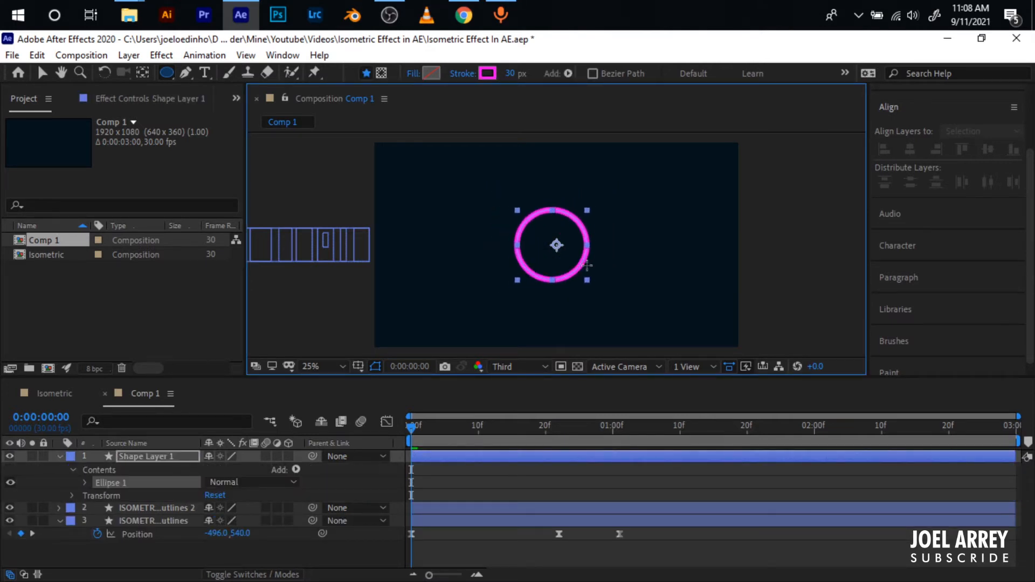
click(910, 150)
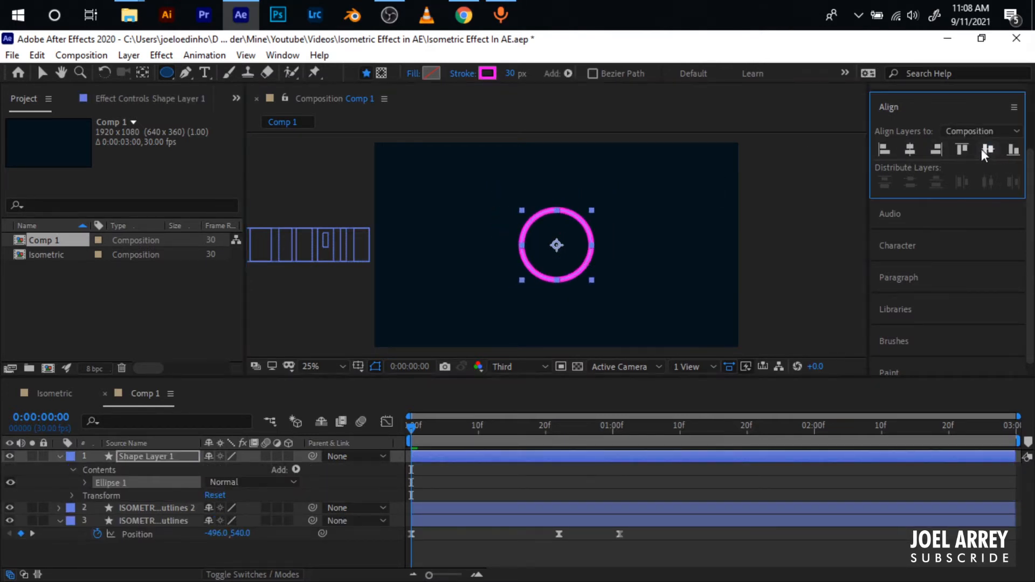
- Change the circle's stroke colour from magenta to golden yellow
key(v)
click(755, 248)
click(522, 253)
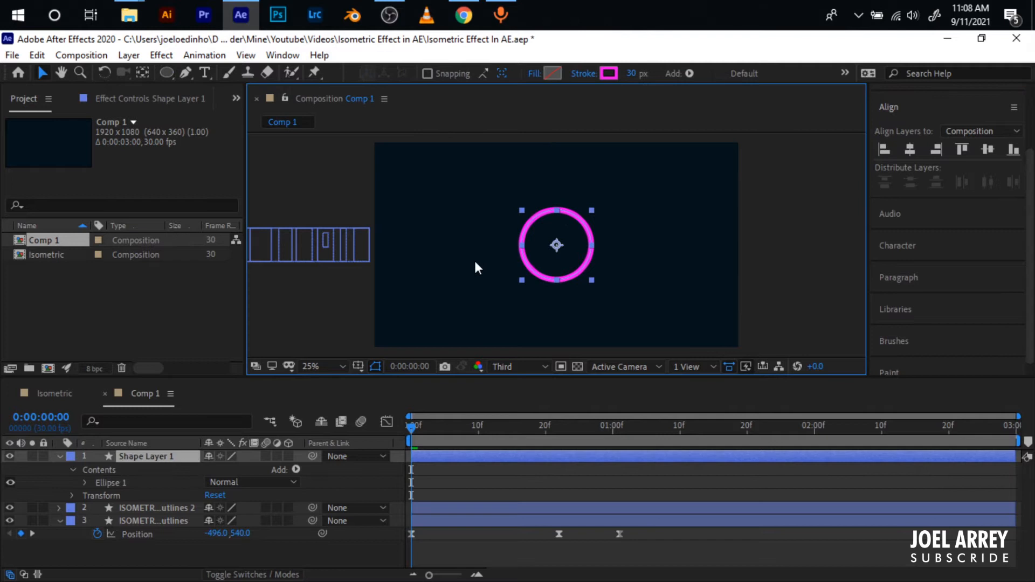
click(609, 72)
mouse_move(370, 431)
mouse_down()
mouse_move(373, 568)
mouse_move(374, 557)
mouse_up()
click(497, 390)
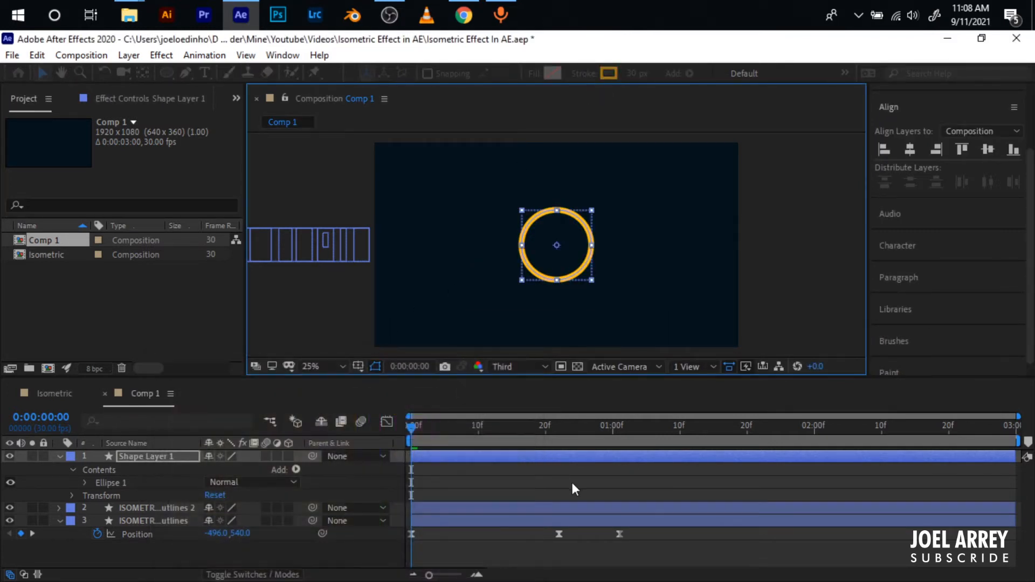
- Add Trim Paths to the circle and create Start and End keyframes at the first frame
click(296, 469)
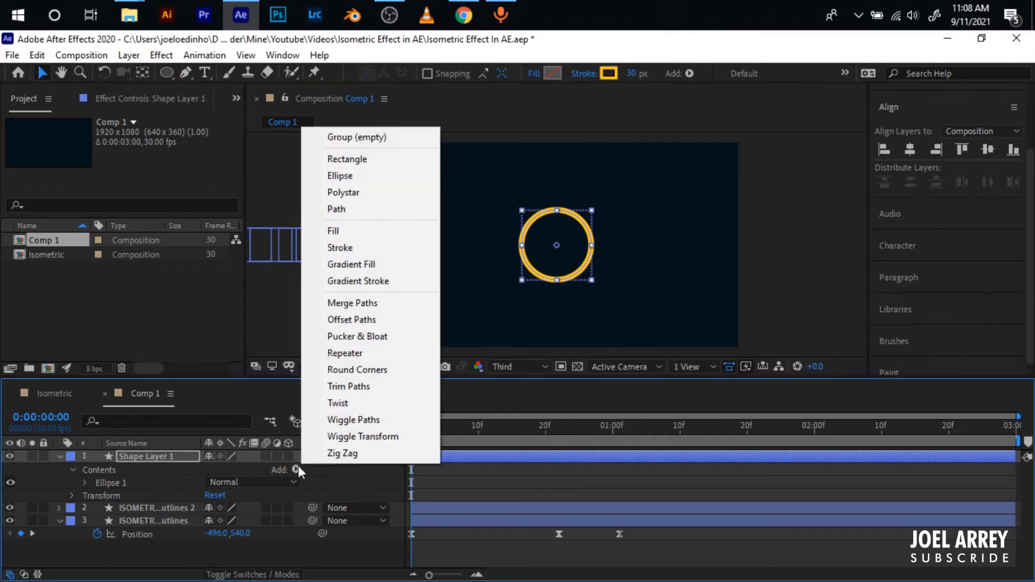
click(360, 388)
click(99, 510)
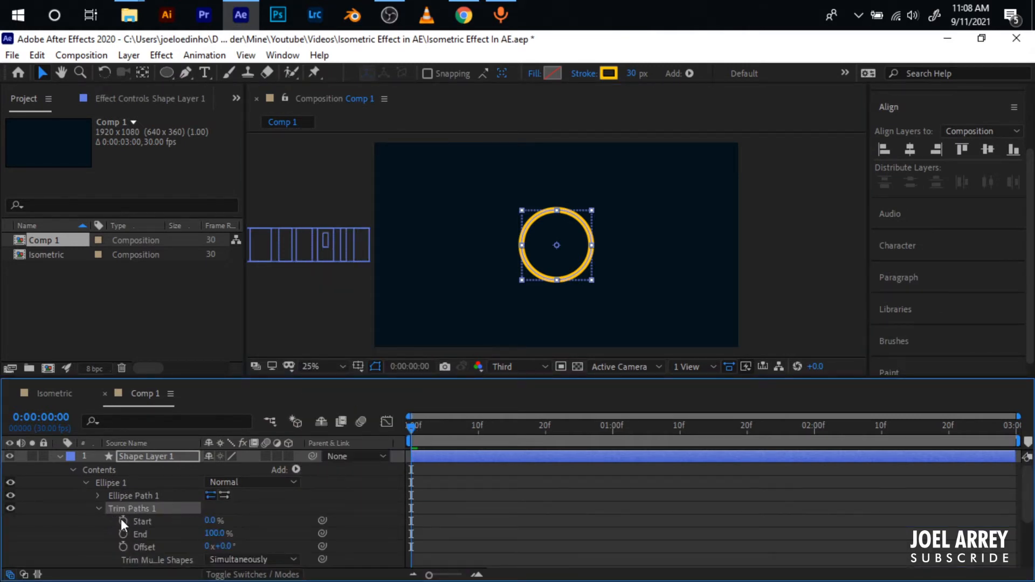
click(96, 509)
click(96, 509)
click(124, 521)
click(123, 533)
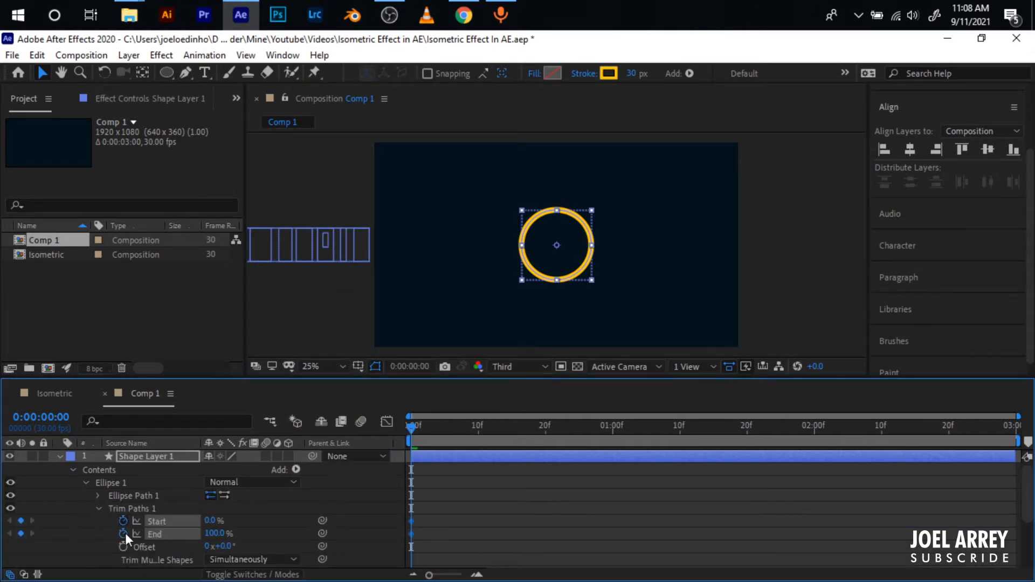
- Add second Start and End keyframes for Trim Paths at 0:00:00:16
drag(420, 429, 516, 430)
scroll(552, 493, down, 3)
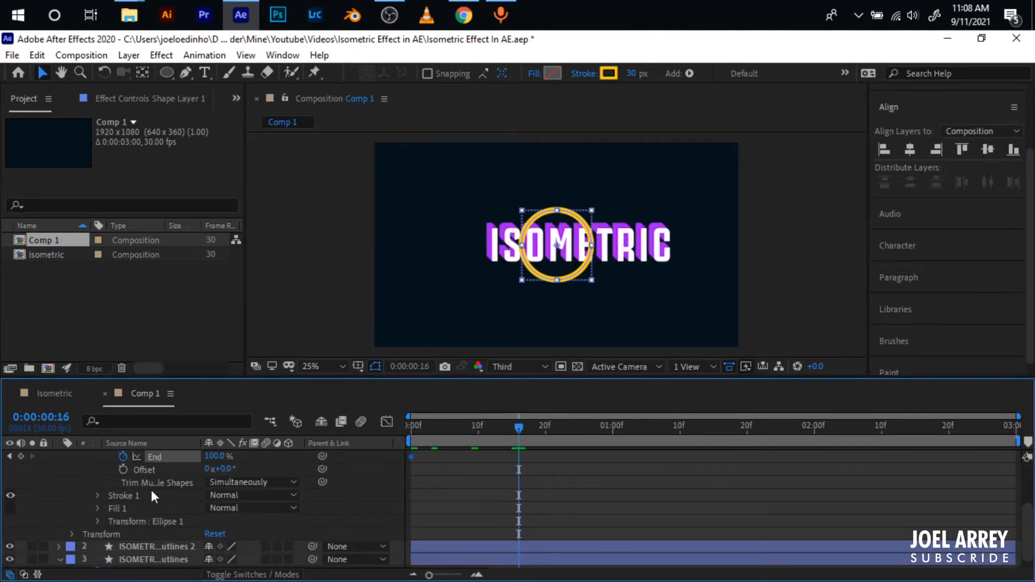
scroll(109, 499, up, 3)
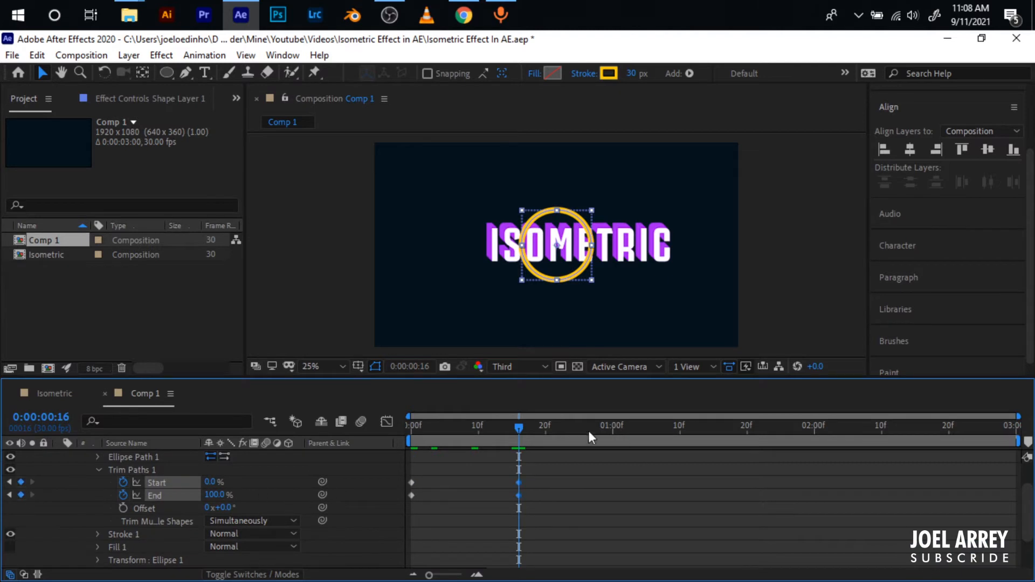
- Set Trim Paths Start to 100% at the first frame and End to 0% at 0:00:00:16
drag(588, 431, 393, 437)
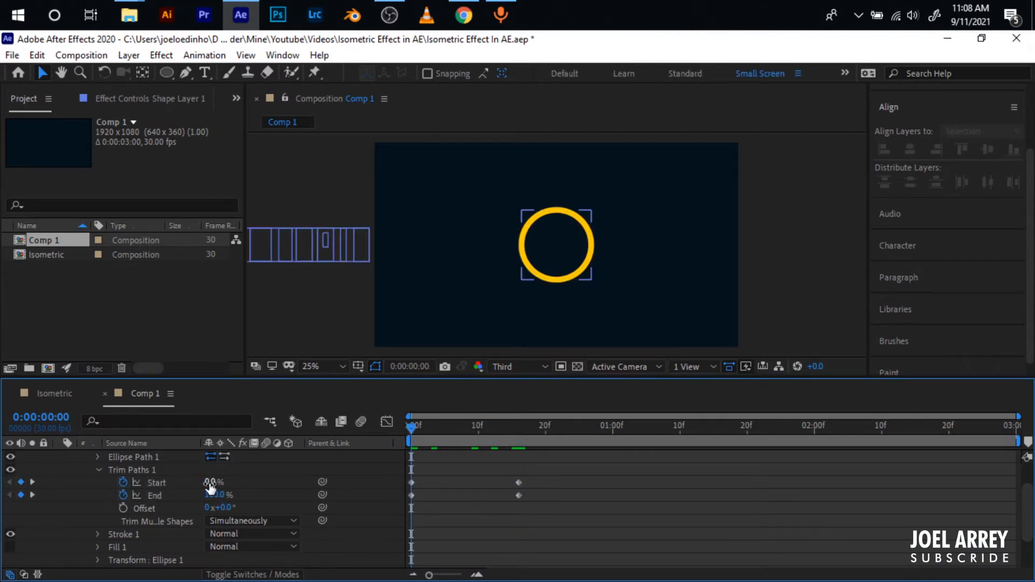
drag(209, 484, 361, 472)
drag(491, 433, 529, 436)
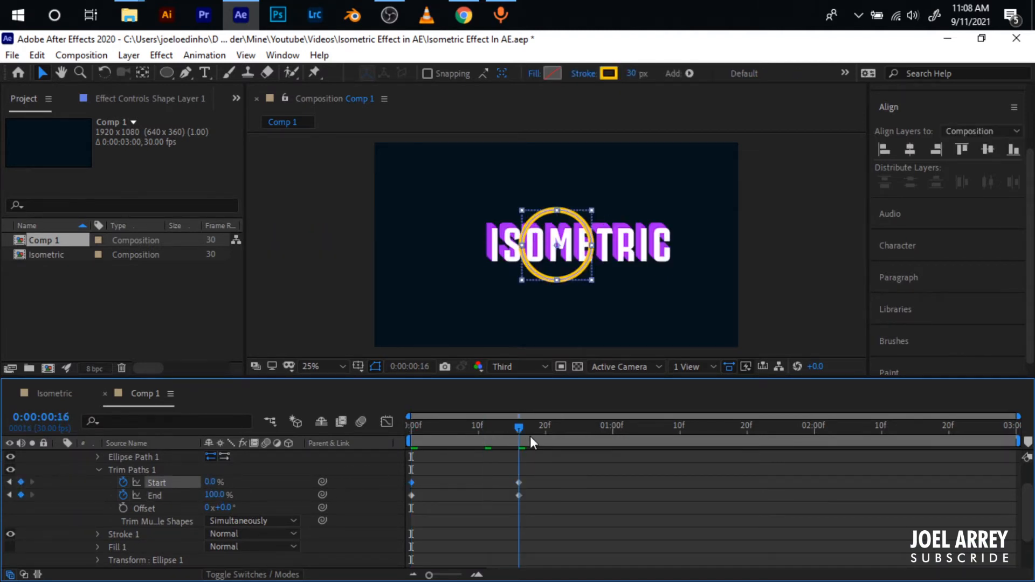
drag(236, 495, 186, 491)
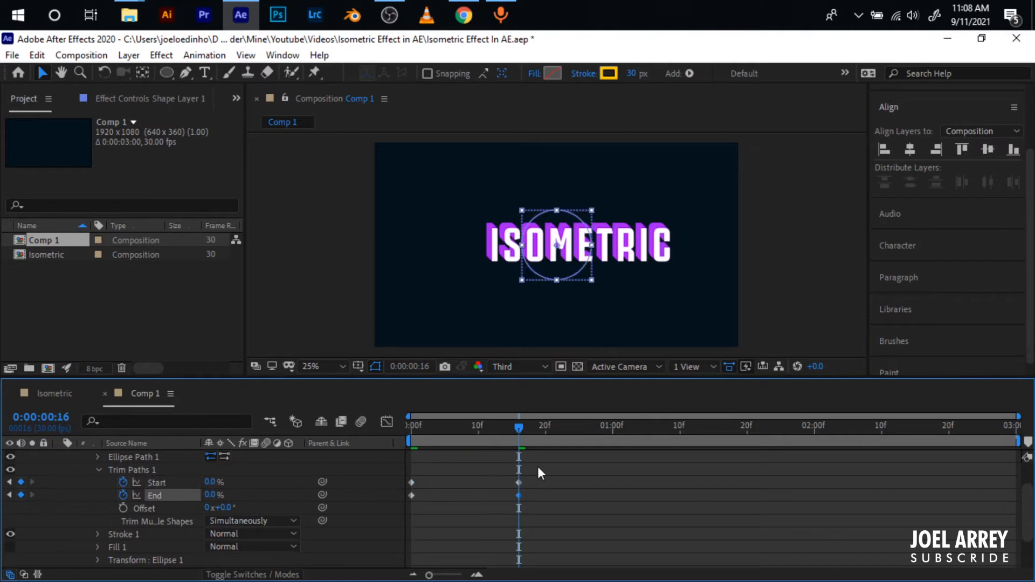
- Delay both Start keyframes by about 12 frames and apply Easy Ease to all four Trim Paths keyframes
drag(539, 468, 490, 481)
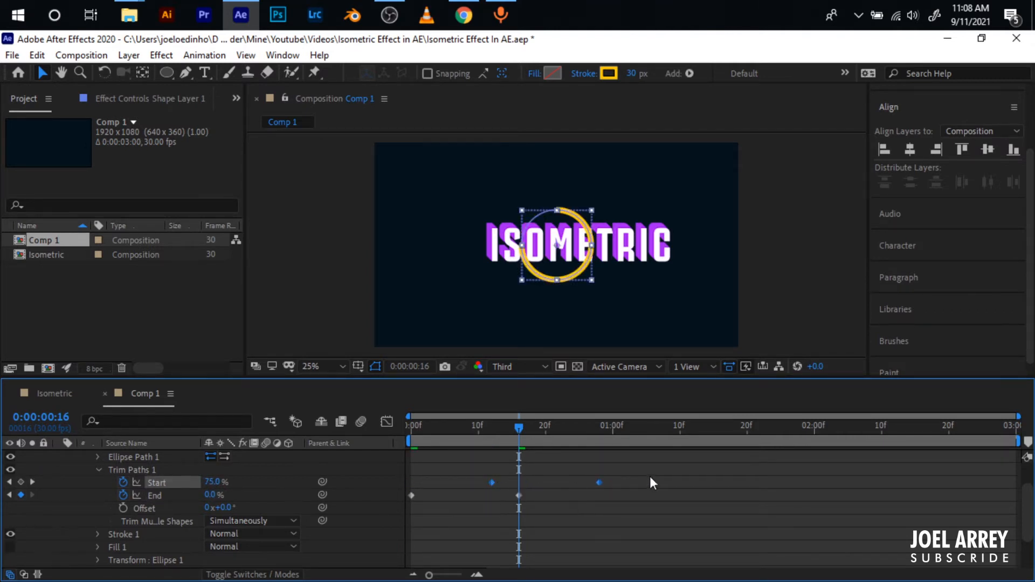
drag(649, 476, 404, 503)
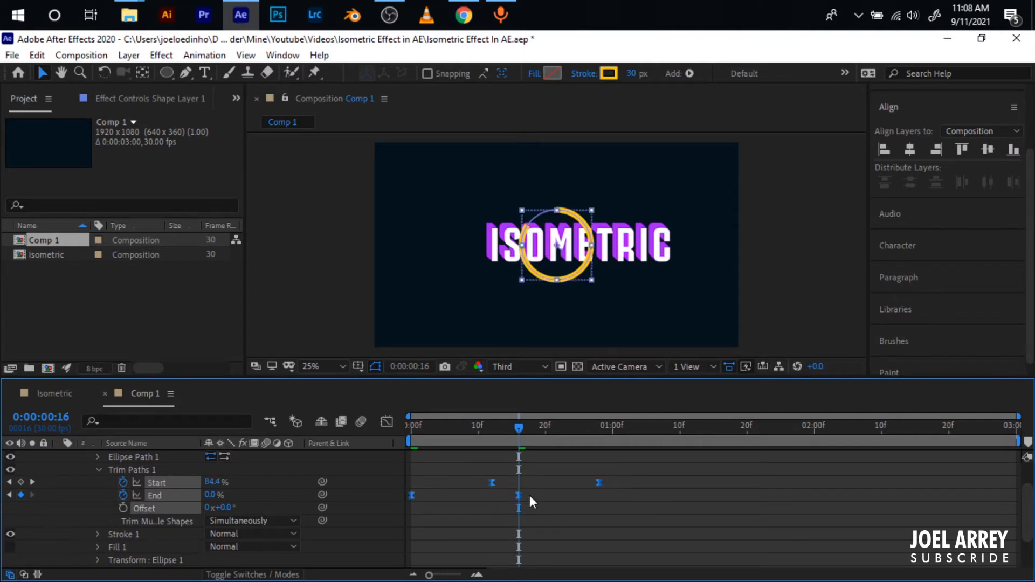
key(u)
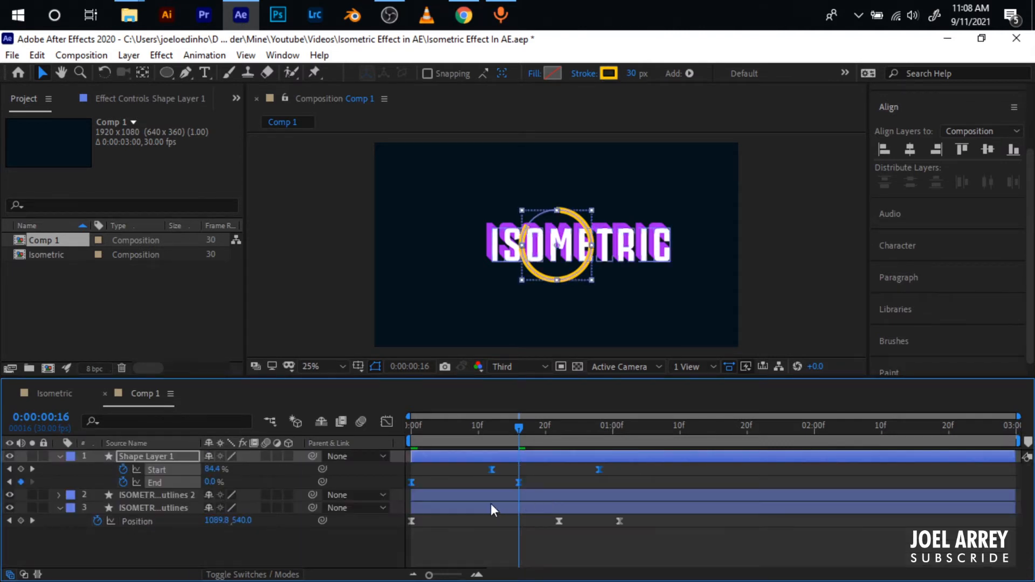
- Shift the circle layer to start at 0:00:01:01, where the lettering settles in the centre, and preview the animation
click(645, 478)
drag(517, 430, 720, 457)
click(573, 458)
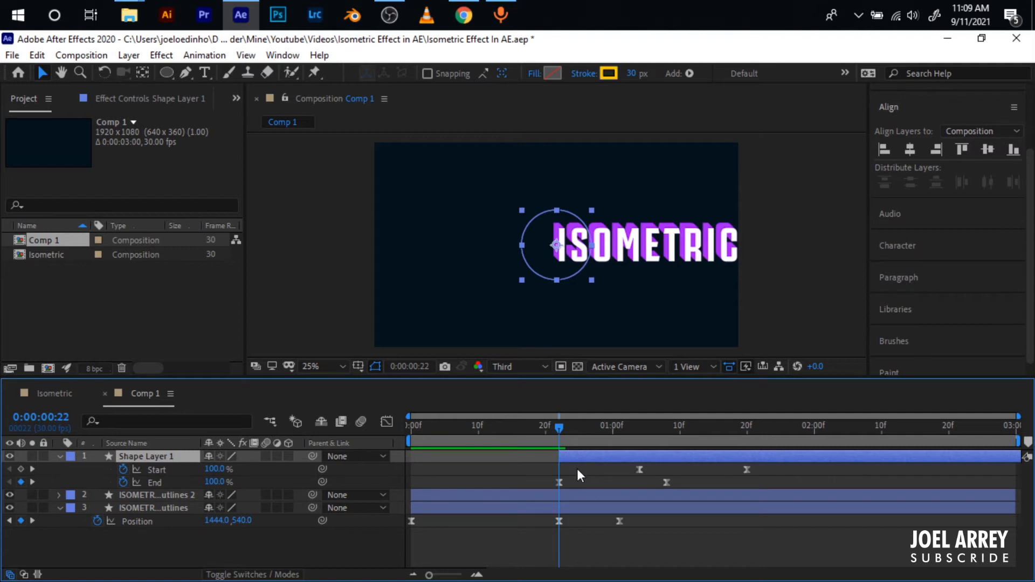
mouse_move(558, 436)
mouse_down()
mouse_move(640, 432)
mouse_move(620, 432)
mouse_up()
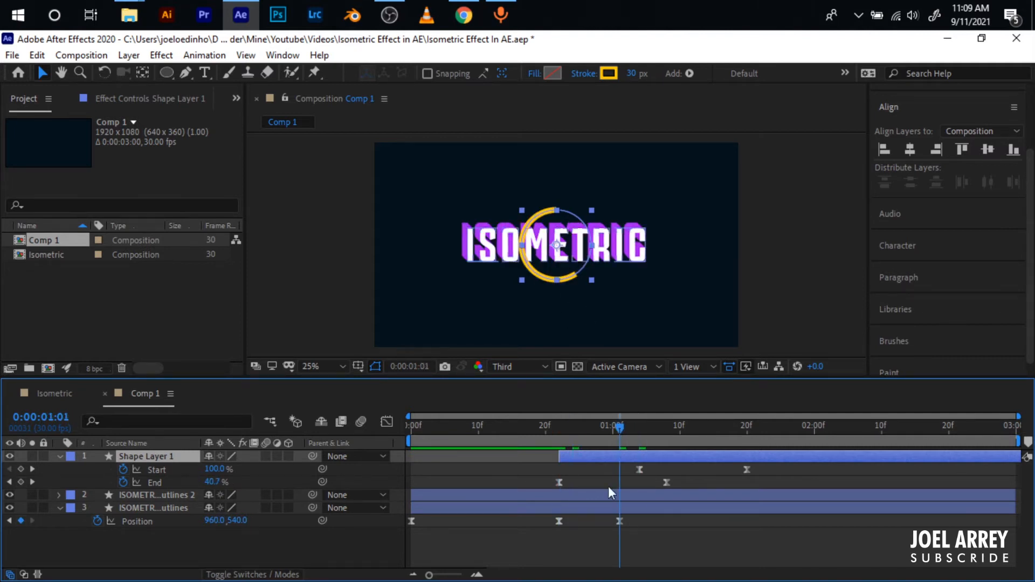
key(bracketleft)
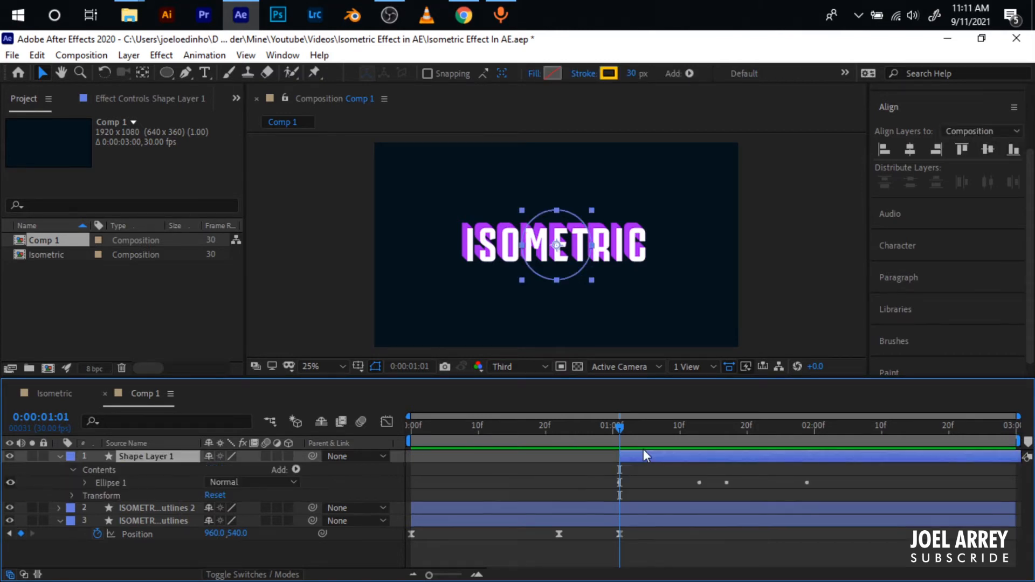
key(space)
key(space)
- Add a Repeater to the circle's shape layer and expand its transform properties
click(297, 469)
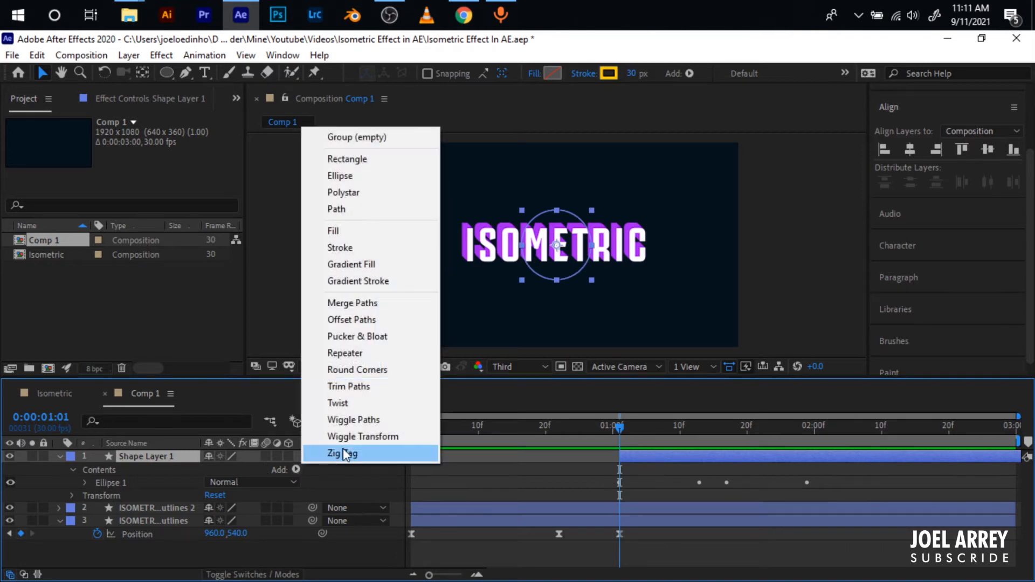
click(362, 354)
click(87, 496)
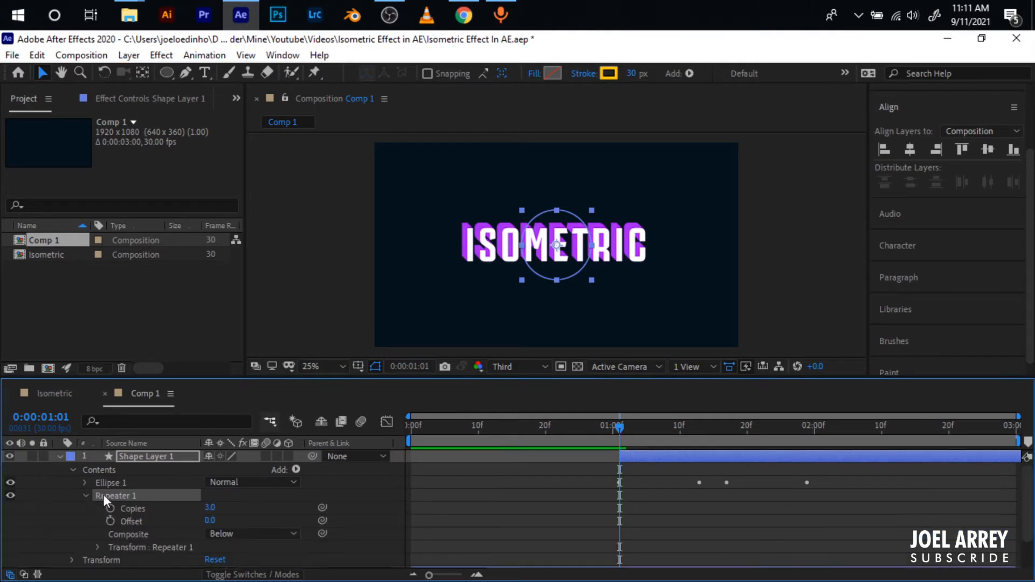
click(98, 547)
- Set the Repeater's transform Position to -1, -1 and its Copies to 30
scroll(137, 529, down, 5)
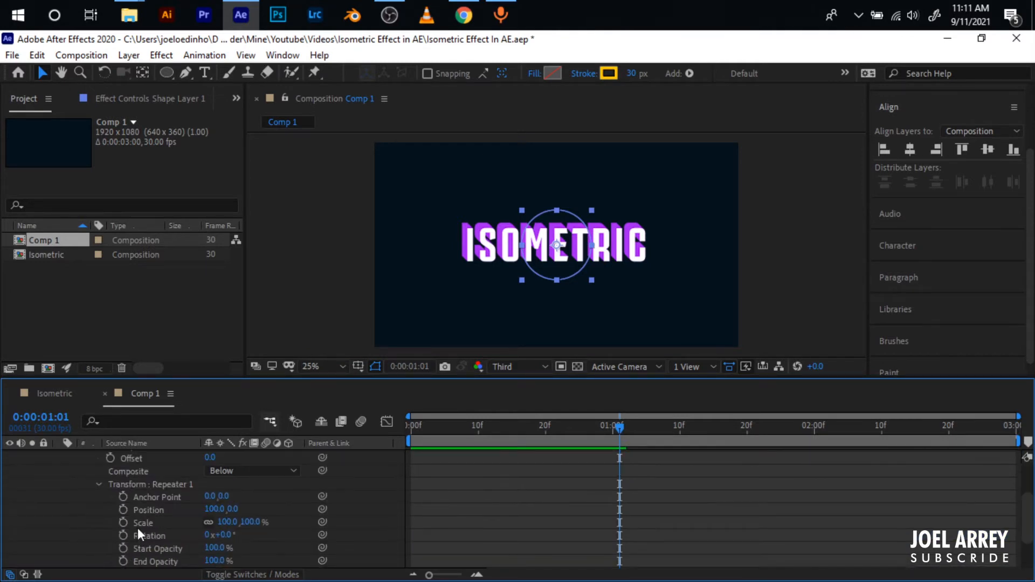
scroll(133, 491, up, 2)
click(213, 496)
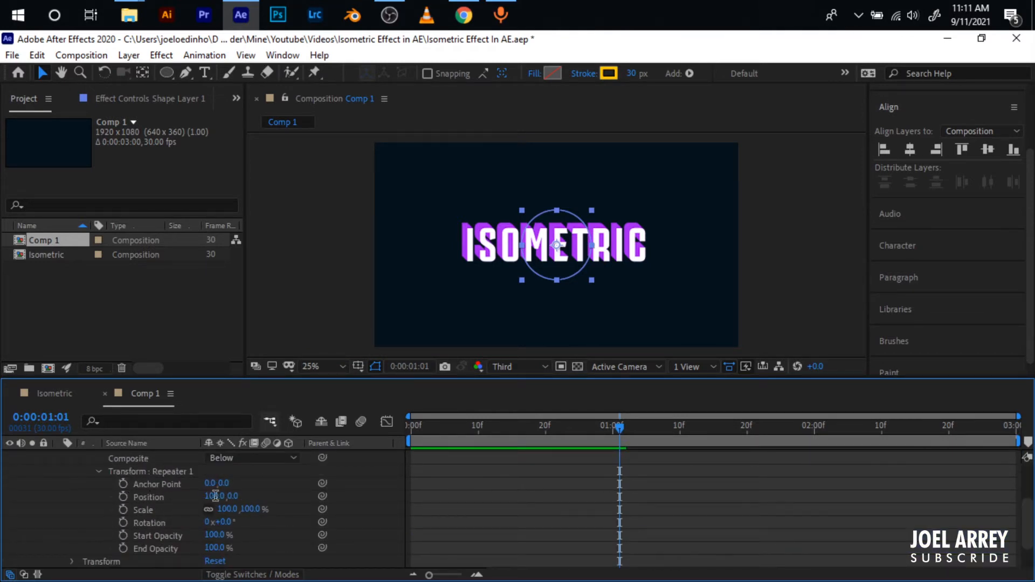
text(-100)
key(Tab)
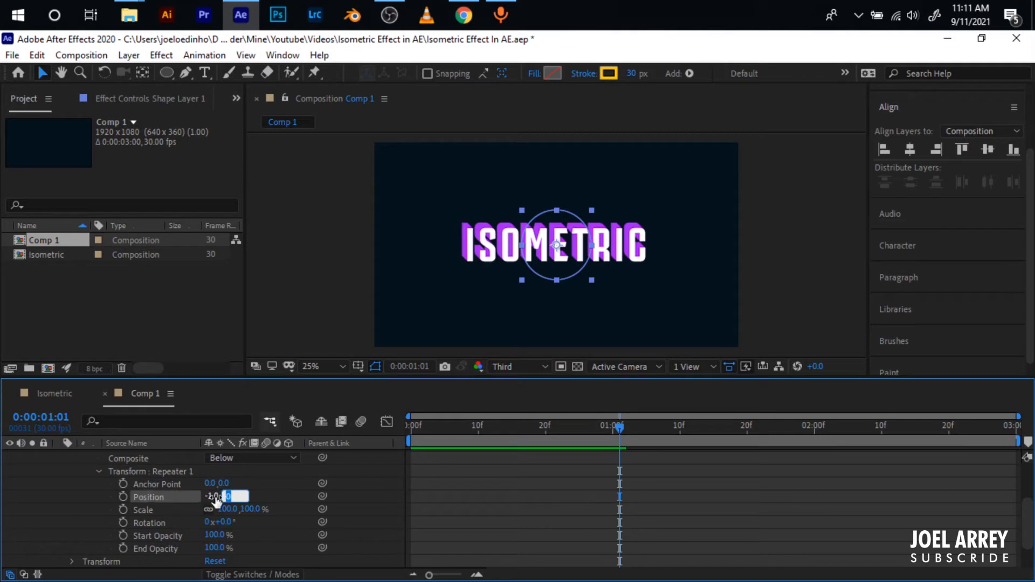
text(-1)
scroll(189, 477, up, 2)
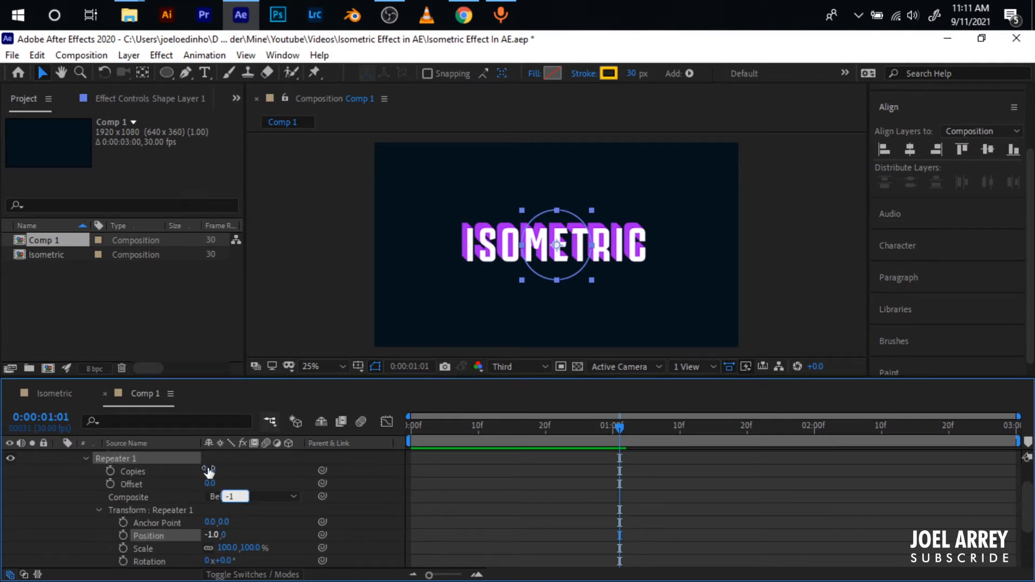
click(209, 470)
text(30)
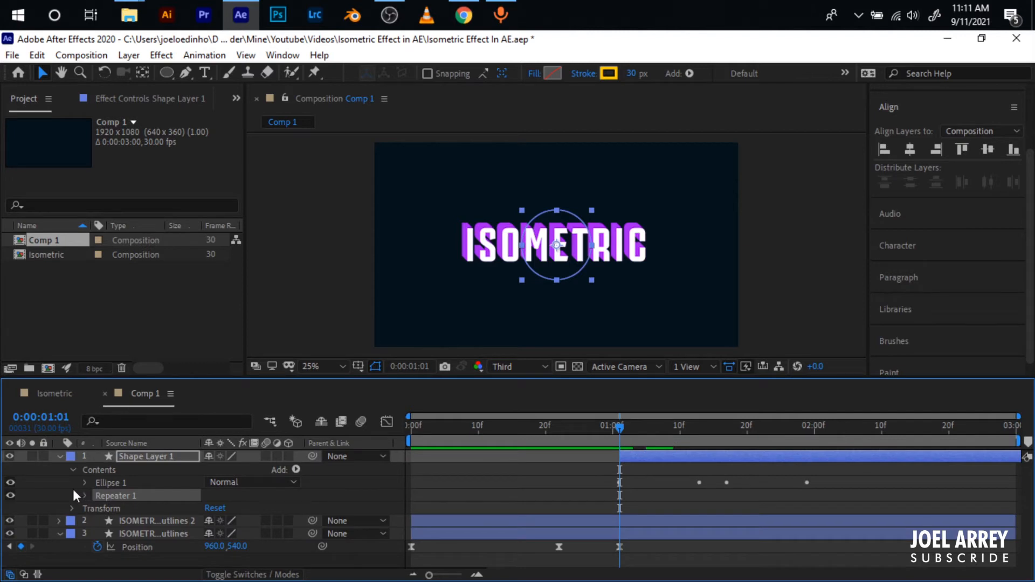
- Duplicate the Ellipse 1 group at 0:00:01:12 and move the Repeater inside the original Ellipse 1 group
click(110, 484)
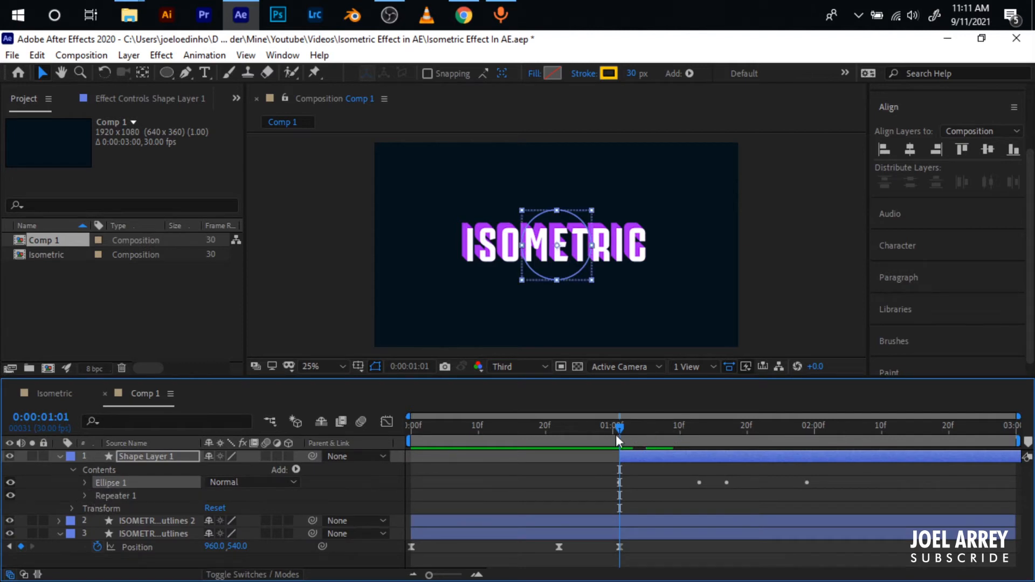
drag(617, 436, 693, 434)
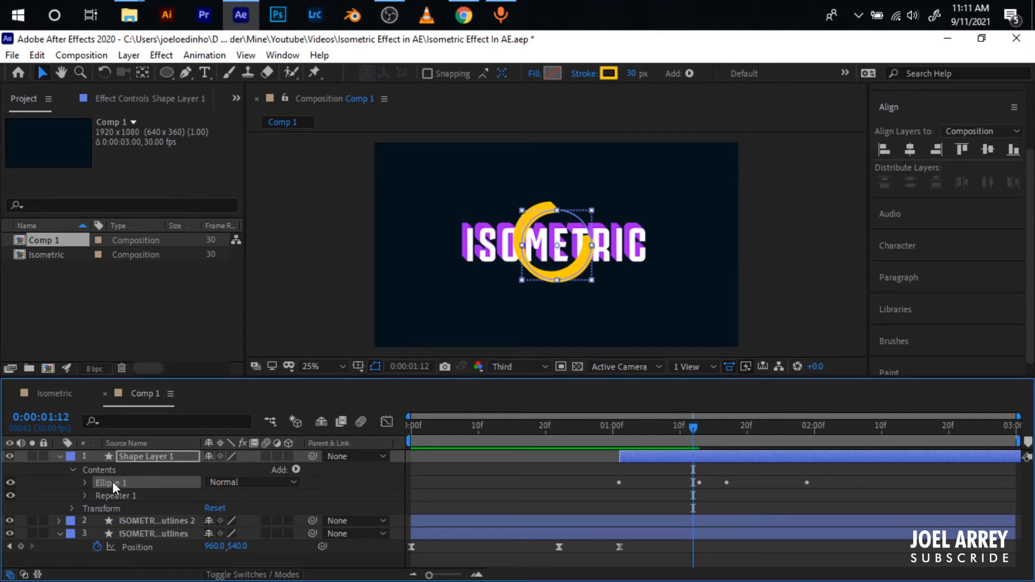
key(ctrl+d)
mouse_move(119, 494)
mouse_down()
mouse_move(110, 511)
mouse_move(109, 497)
mouse_up()
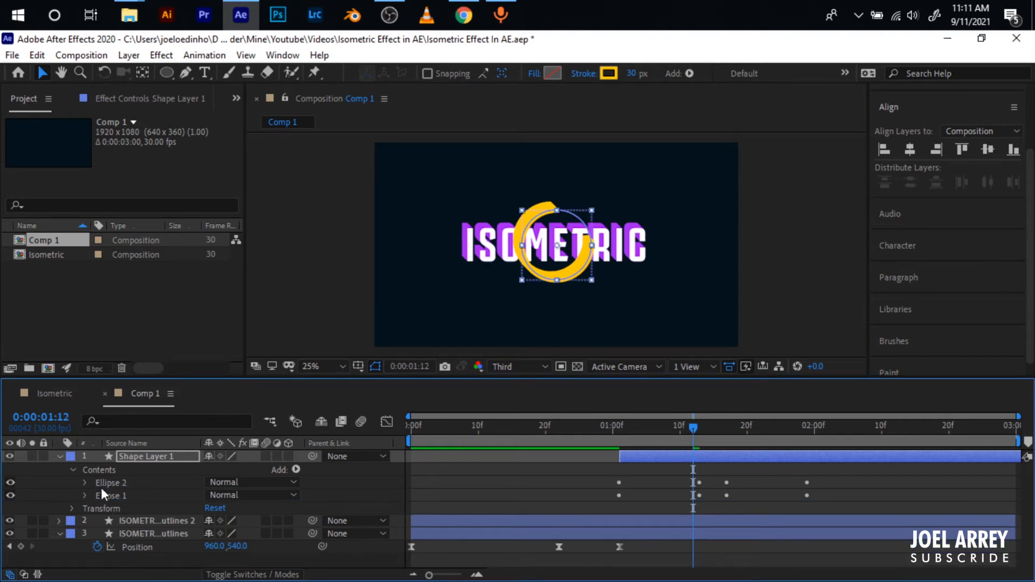
- Change the Ellipse 2 stroke colour to pale yellow FFE993 and preview the circle from 0:00:01:01
click(117, 482)
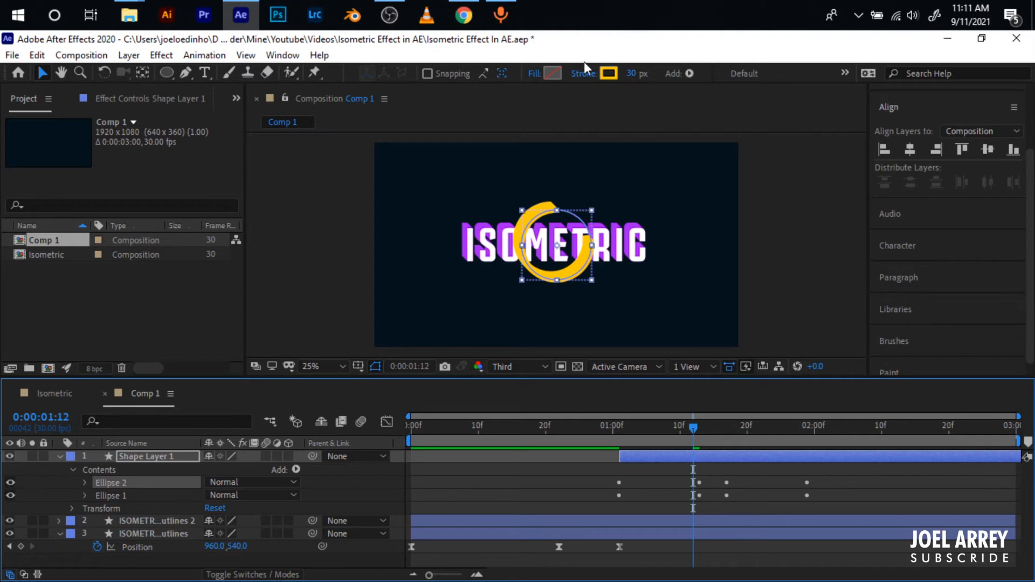
click(609, 73)
mouse_move(279, 425)
mouse_down()
mouse_move(264, 382)
mouse_move(247, 384)
mouse_up()
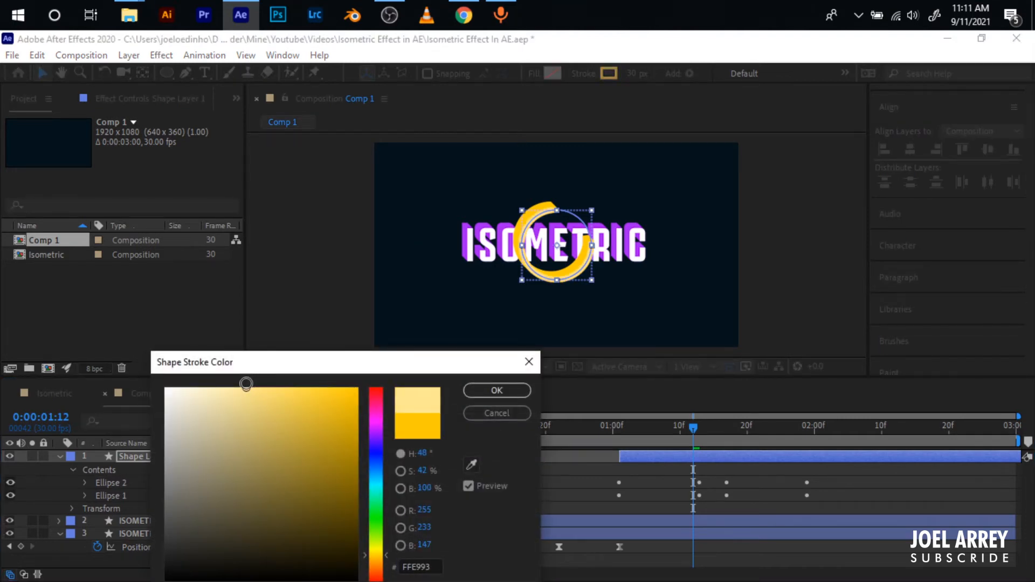
click(496, 390)
click(620, 426)
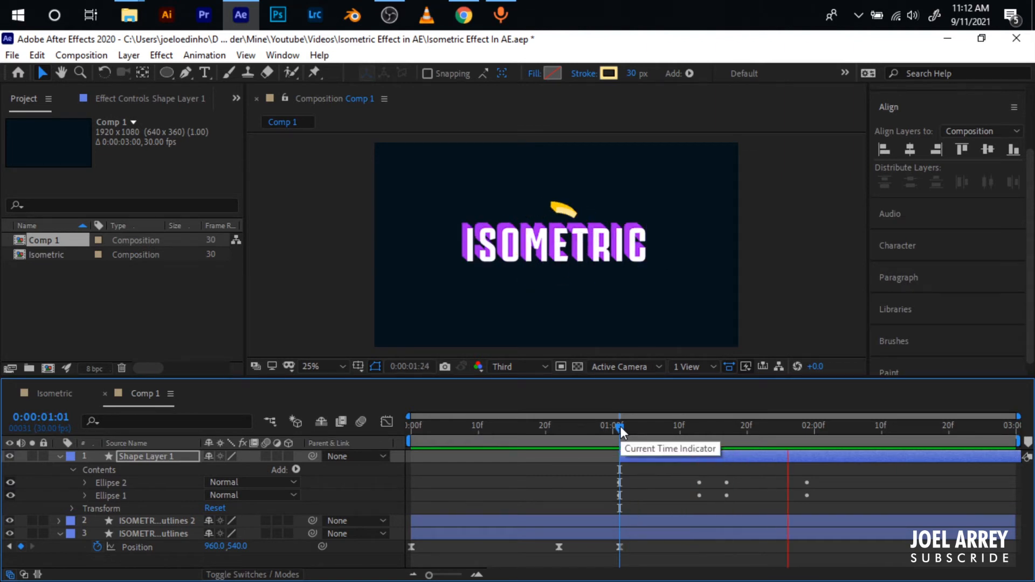
key(space)
- Collapse the circle's keyframed properties and rename its shape layer as "cirle"
click(635, 456)
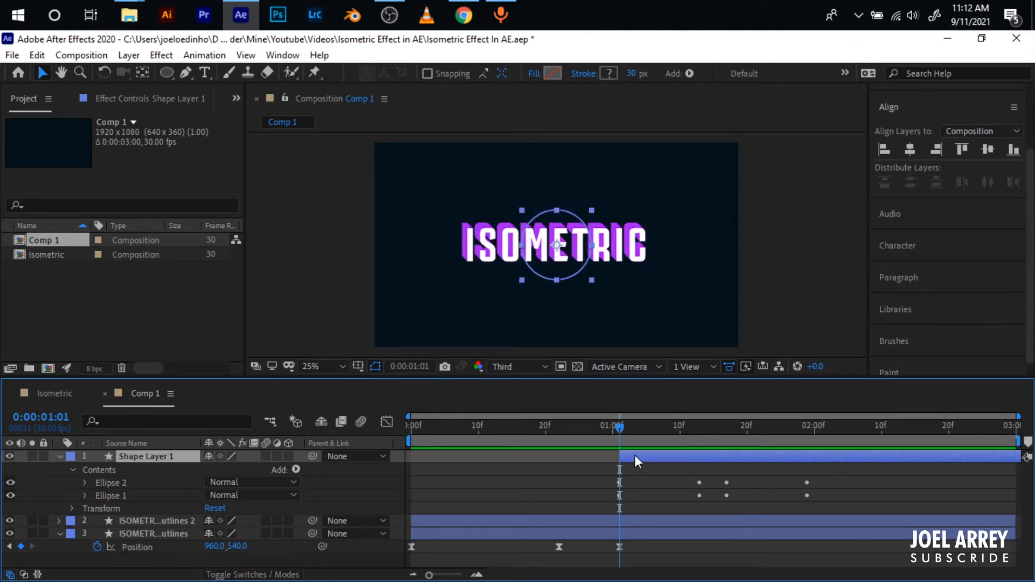
key(u)
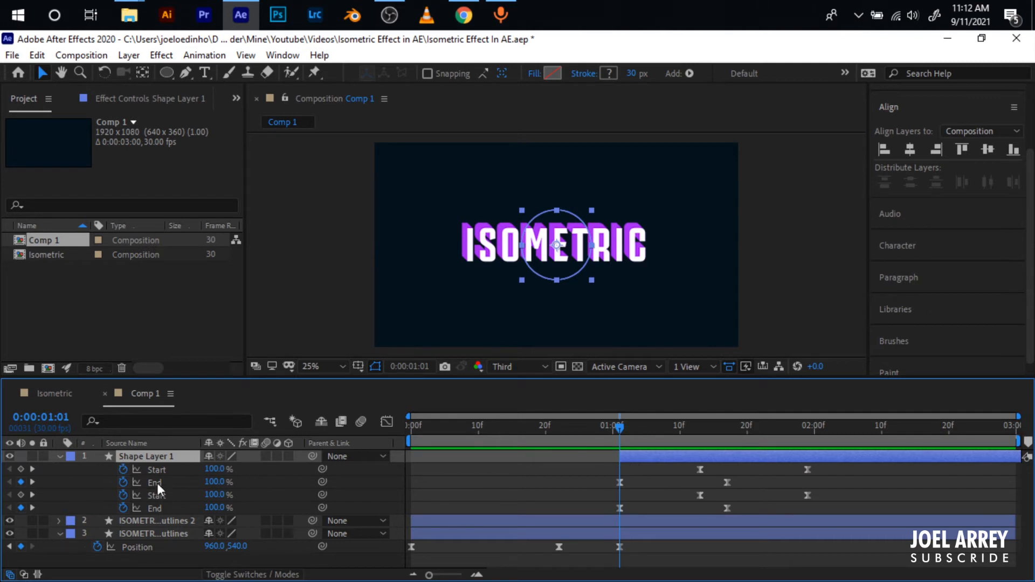
key(u)
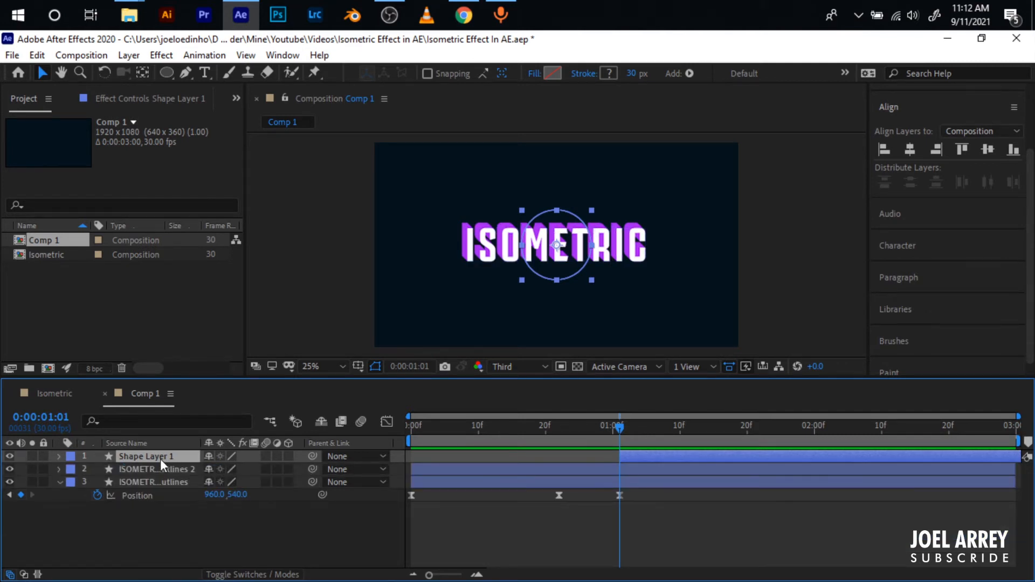
key(Return)
text(cirle)
key(Return)
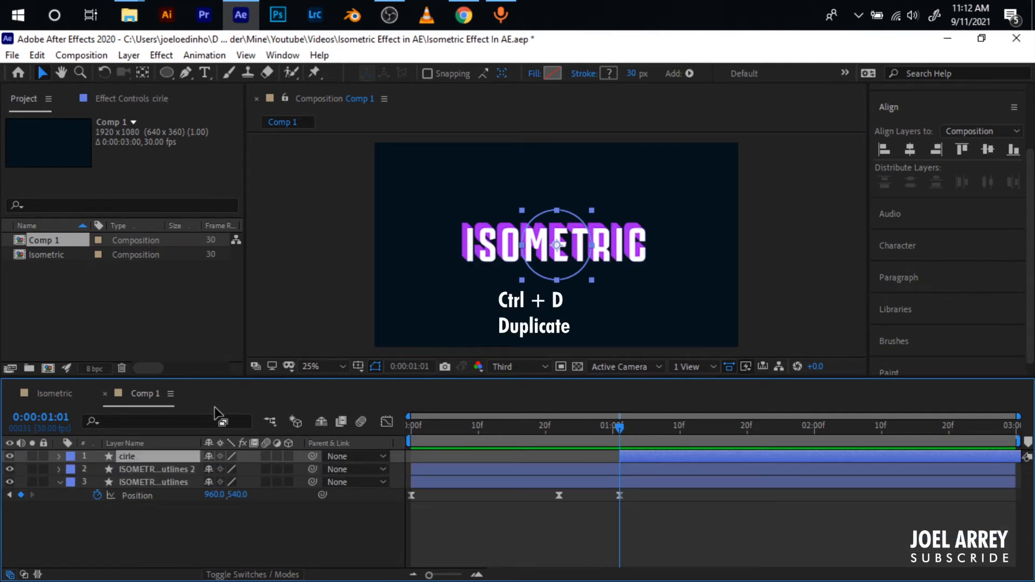
- Duplicate the cirle layer four times and spread the copies around the ISOMETRIC text, leaving the original circle at the centre
key(ctrl+d)
key(ctrl+d)
key(ctrl+d)
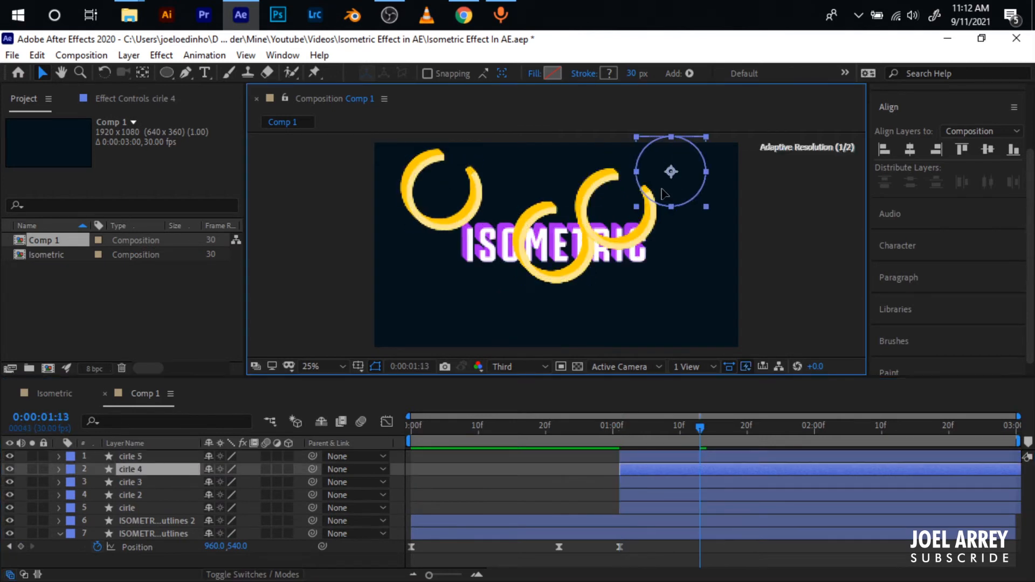
drag(530, 264, 454, 310)
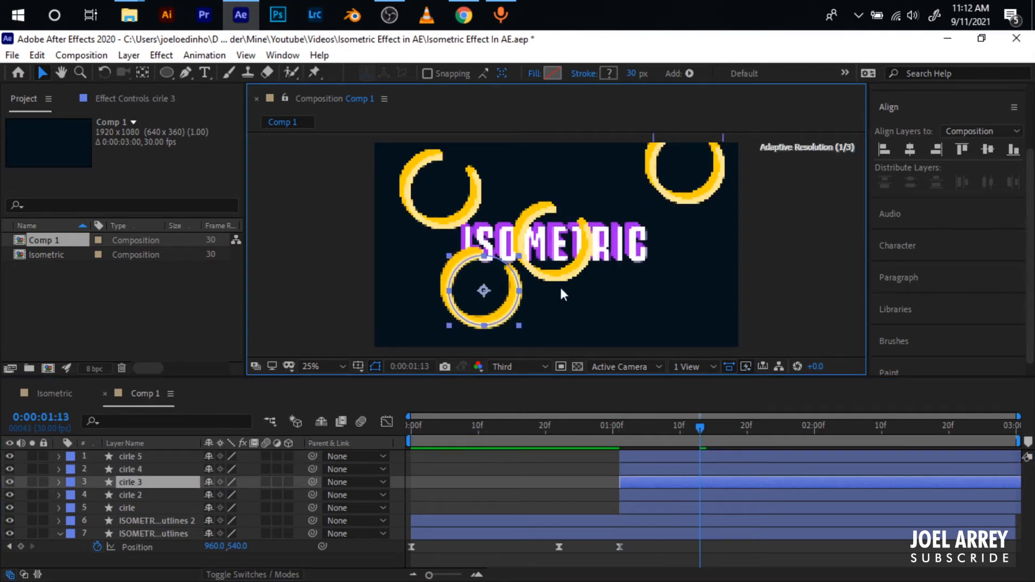
drag(574, 273, 680, 310)
key(ctrl+z)
drag(586, 266, 702, 312)
click(507, 301)
drag(508, 301, 497, 303)
- Stagger the duplicated circle layers a few frames apart in time and preview their timing
drag(649, 456, 655, 496)
click(598, 428)
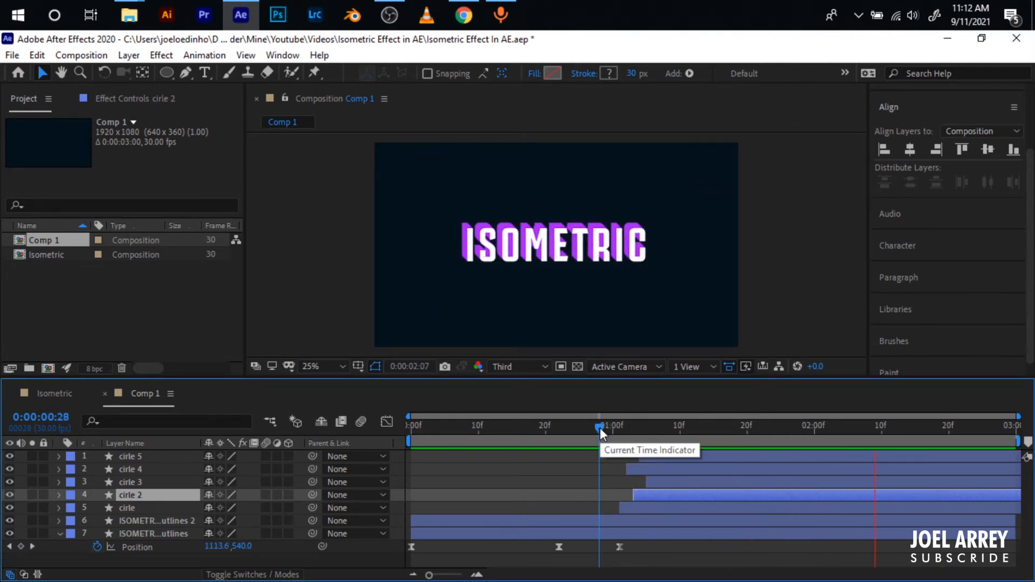
drag(600, 428, 627, 432)
click(663, 561)
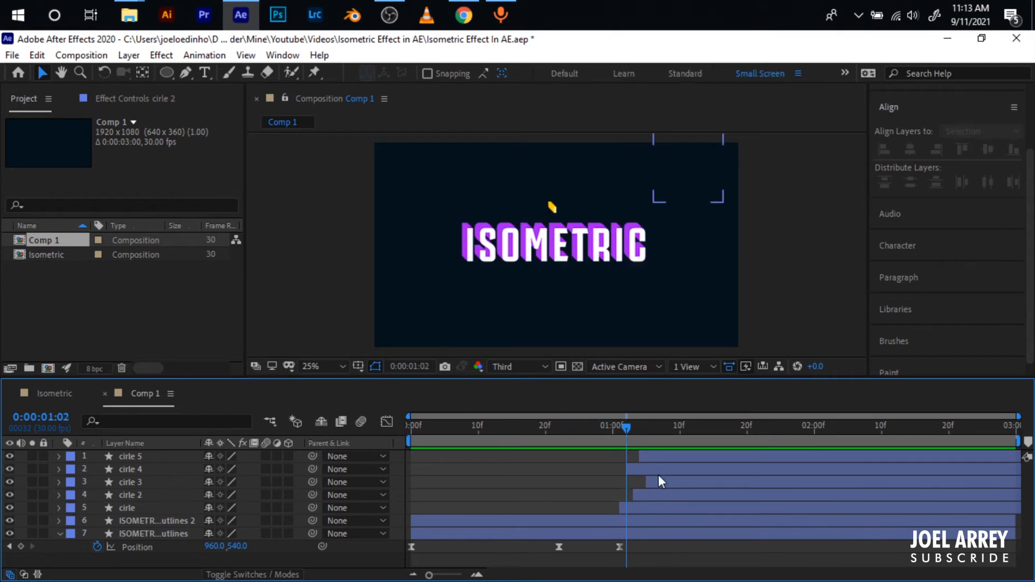
- Draw a straight horizontal line across the full composition width just below the text, using the Pen tool with a green 30 px stroke
click(405, 177)
key(g)
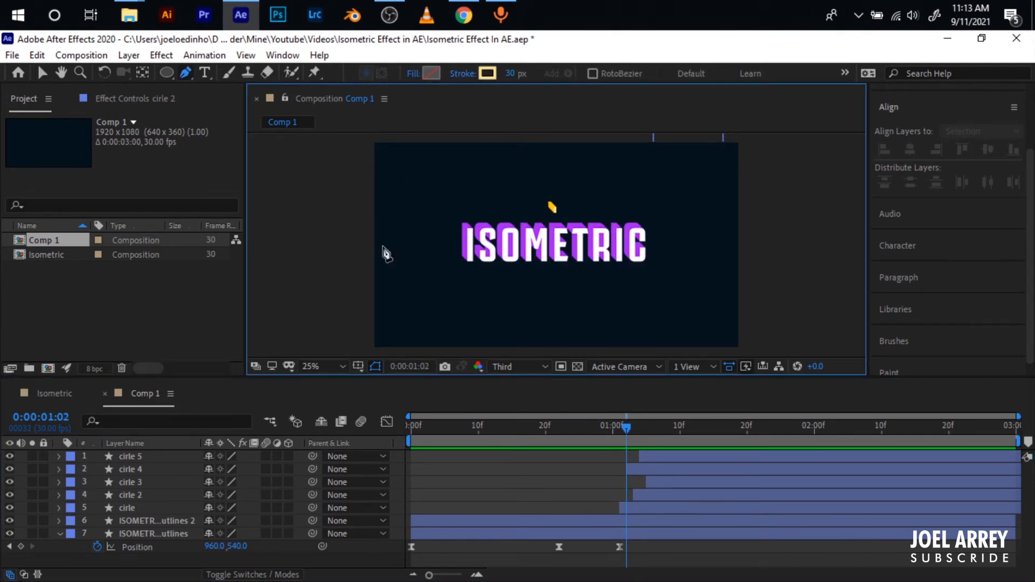
click(487, 74)
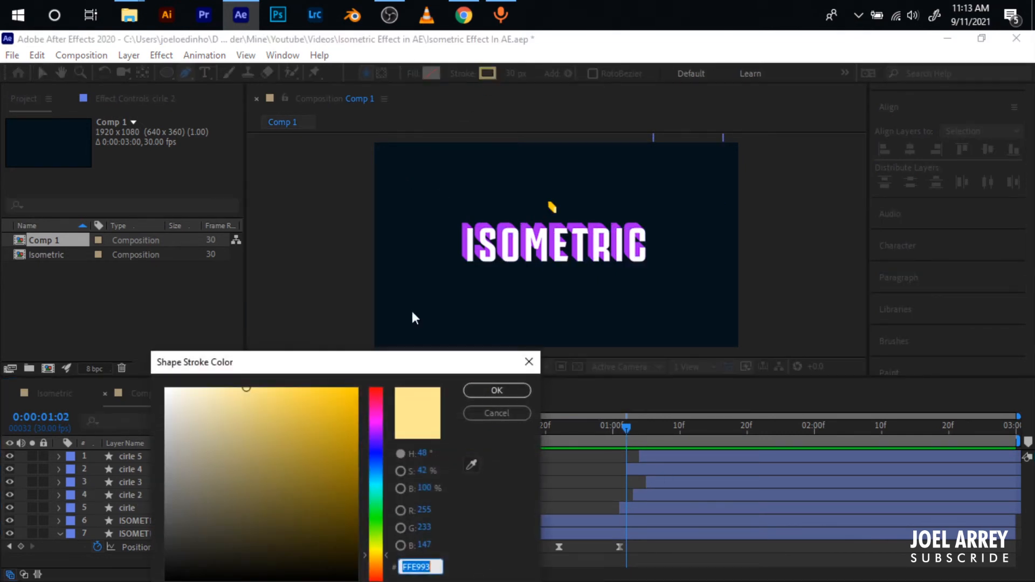
click(374, 529)
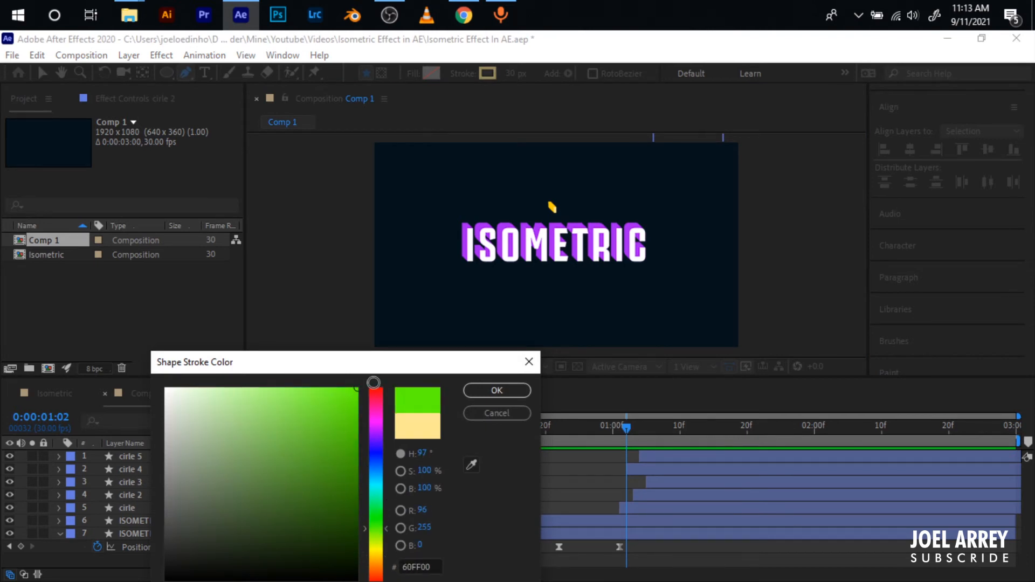
drag(376, 541, 376, 519)
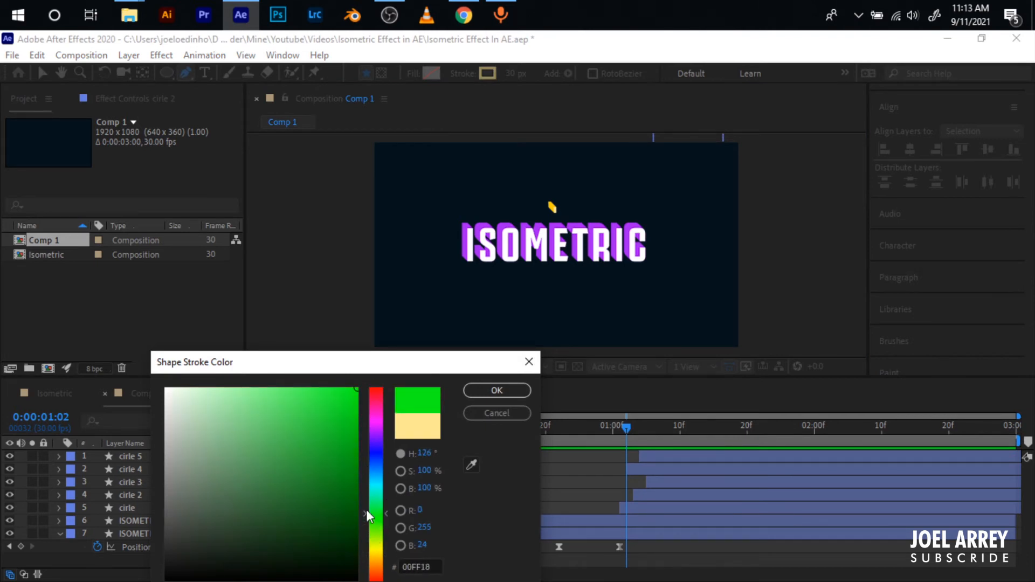
mouse_move(347, 418)
mouse_down()
mouse_move(362, 448)
mouse_move(358, 418)
mouse_up()
click(477, 392)
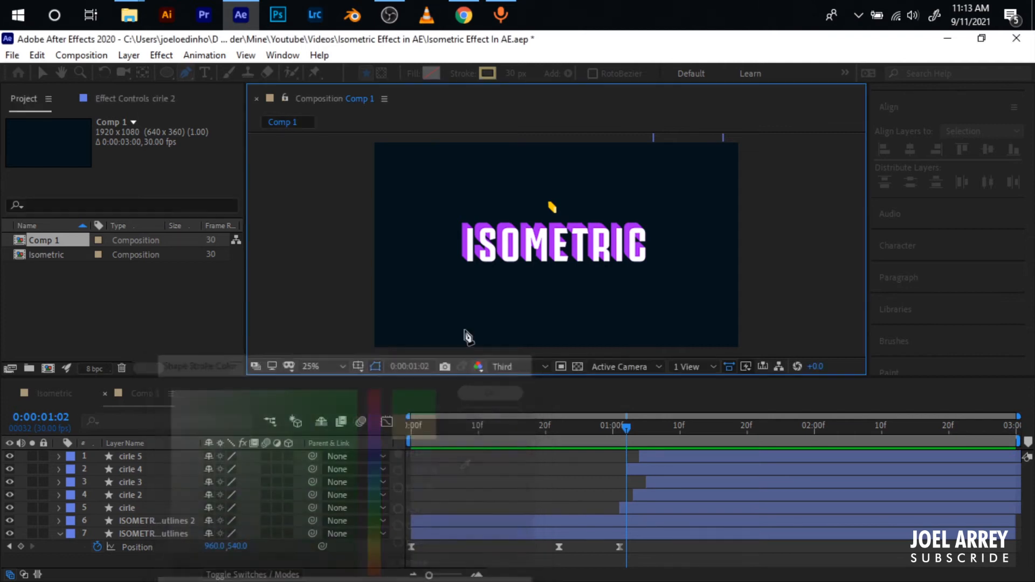
click(375, 285)
click(739, 284)
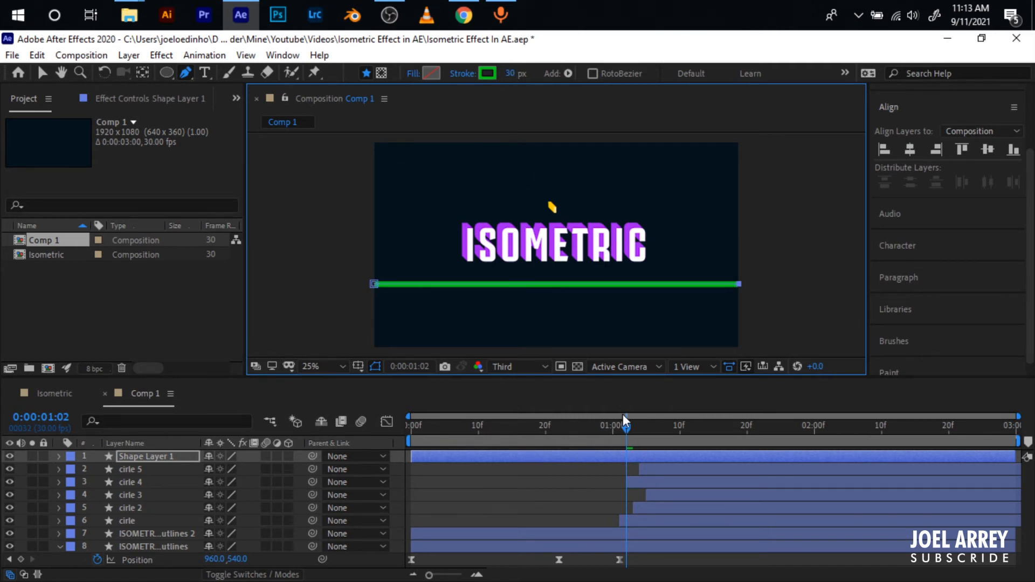
- Trim the line layer's start and shift the layer so it begins at 0:00:00:27
key(alt+bracketleft)
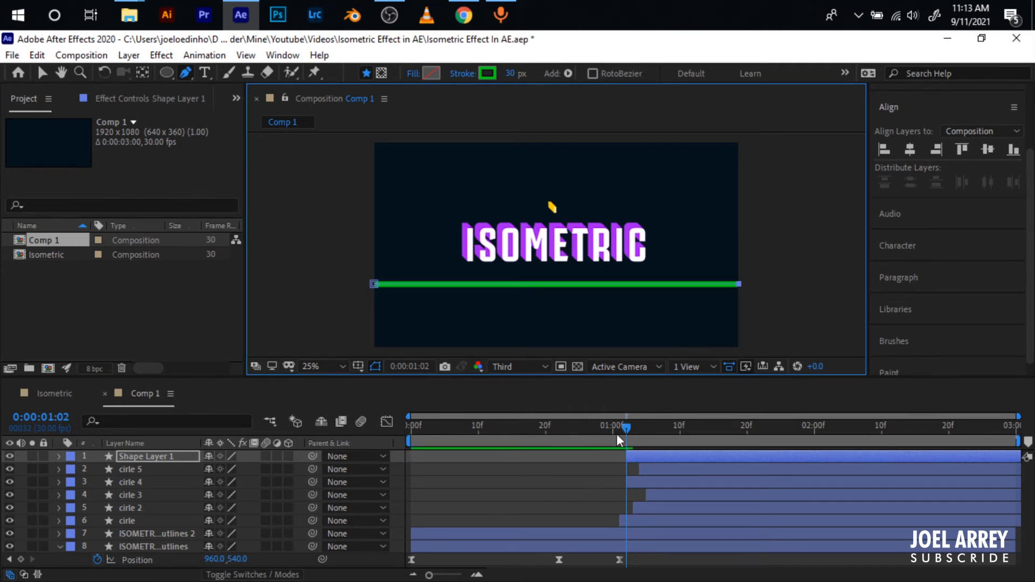
drag(651, 458, 720, 451)
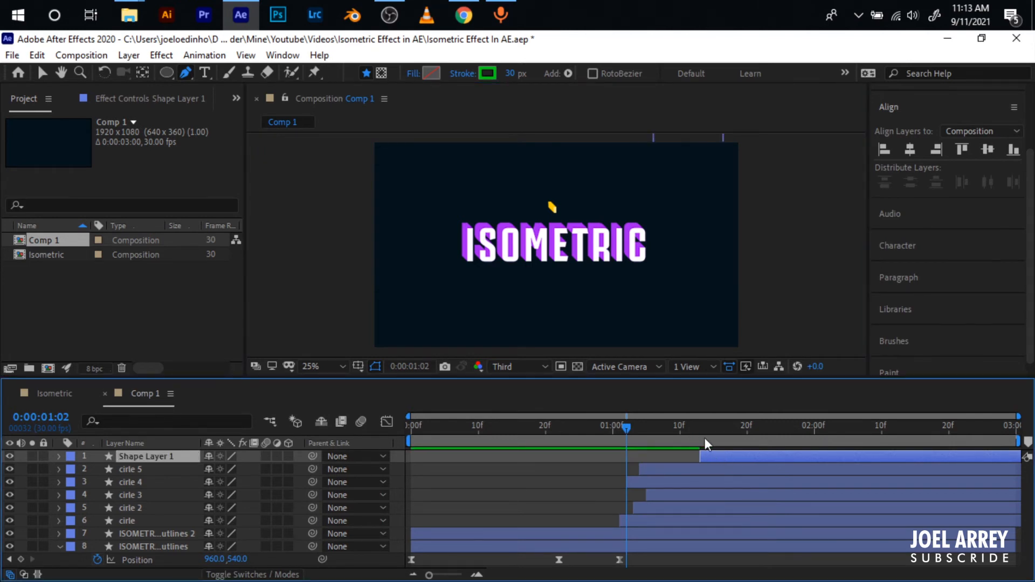
key(i)
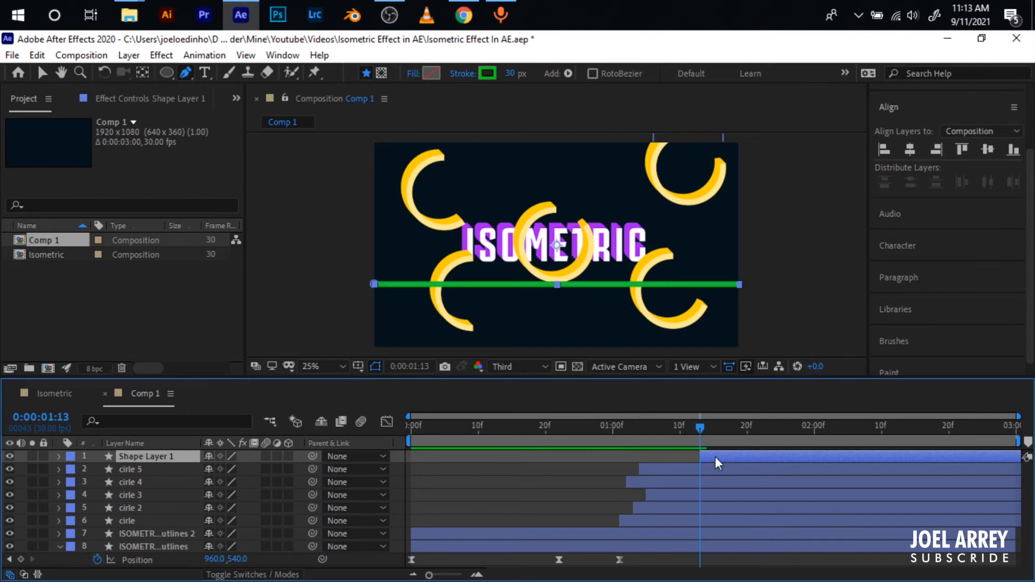
drag(715, 458, 610, 458)
key(i)
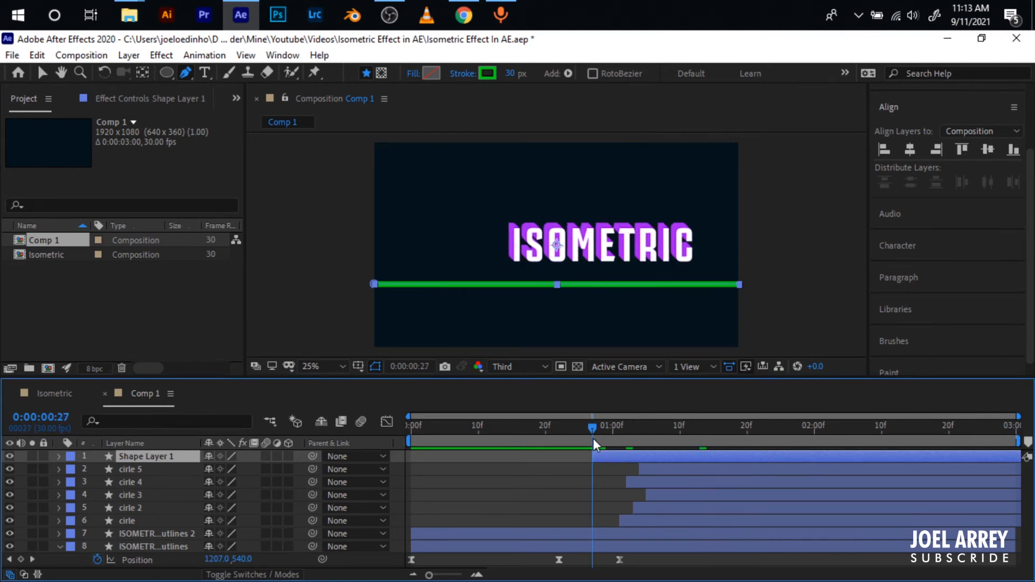
- Set the Wave Amount of the line's Stroke 1 to about 29% and collapse the layer's properties
click(59, 457)
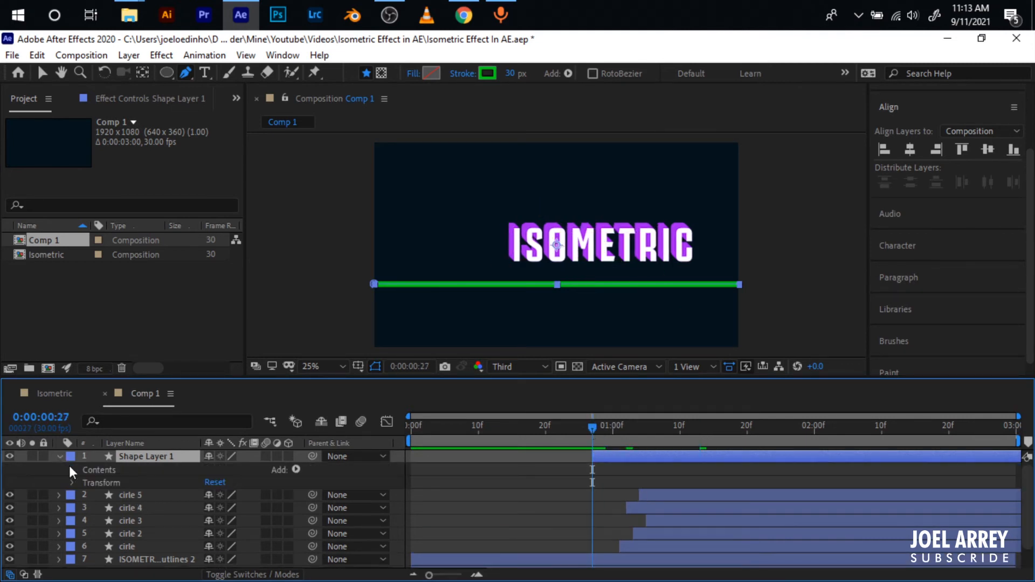
click(73, 470)
click(84, 483)
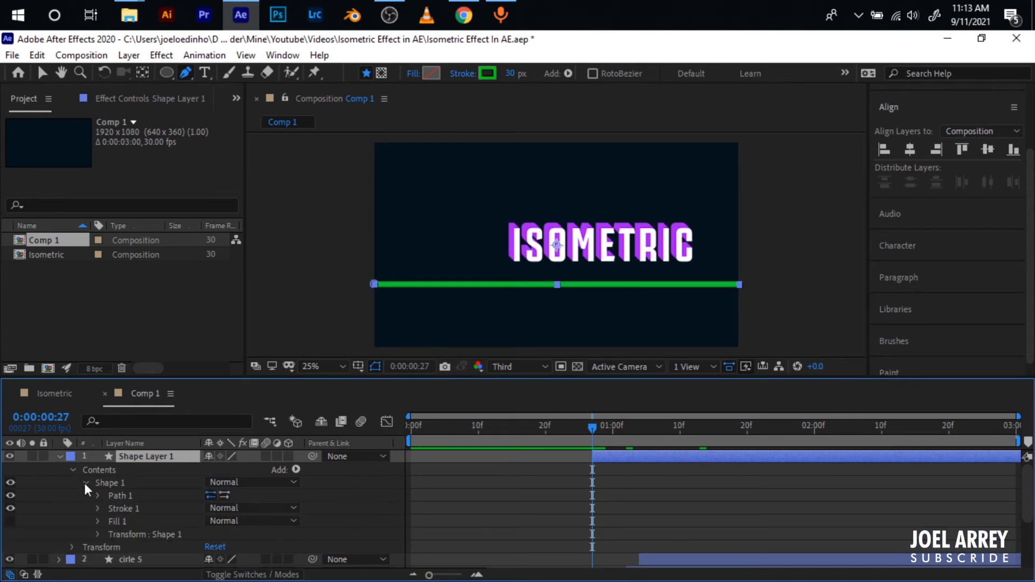
click(98, 508)
click(72, 457)
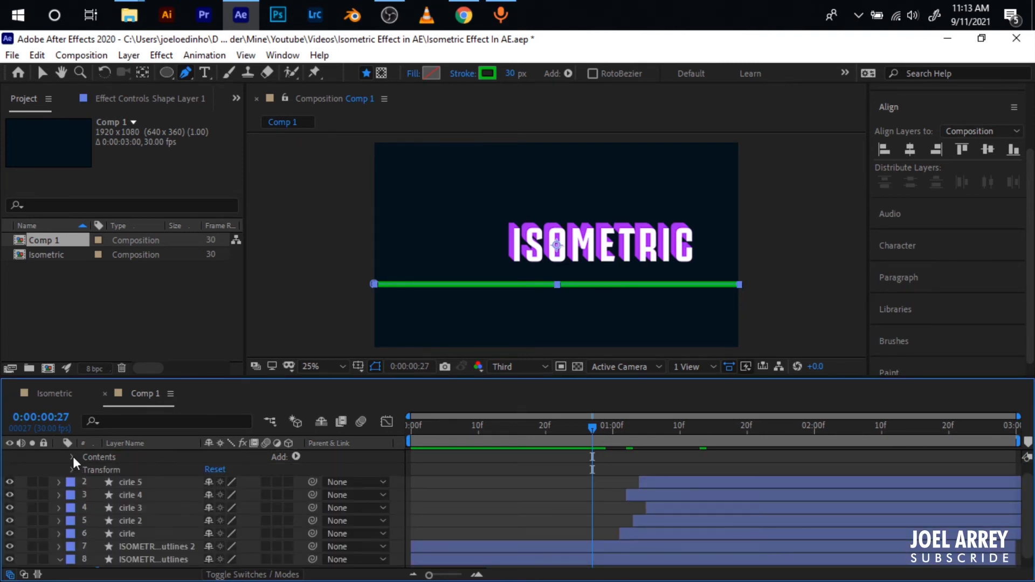
click(72, 458)
click(98, 495)
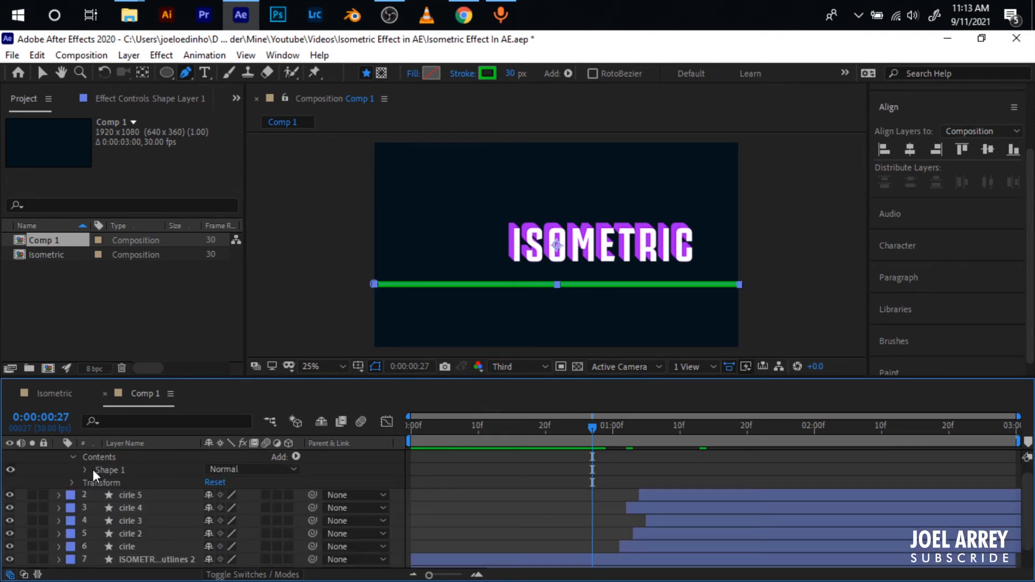
click(98, 482)
scroll(119, 533, down, 3)
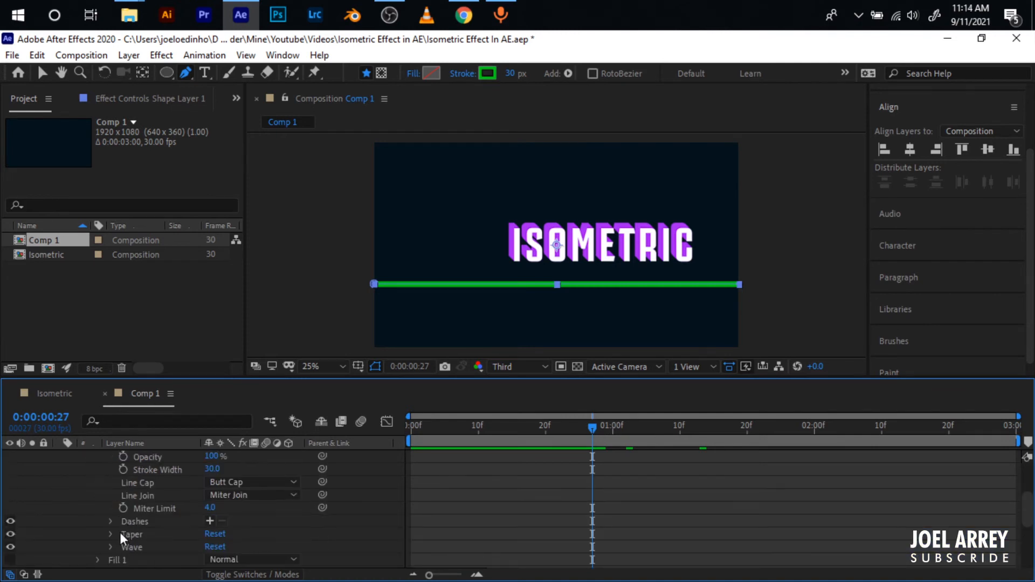
click(111, 508)
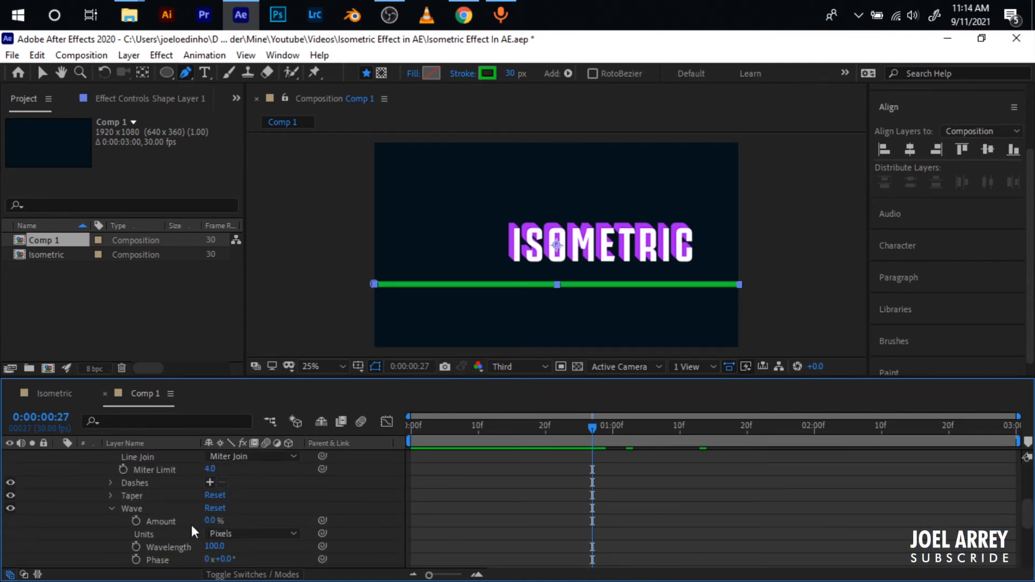
drag(211, 520, 233, 518)
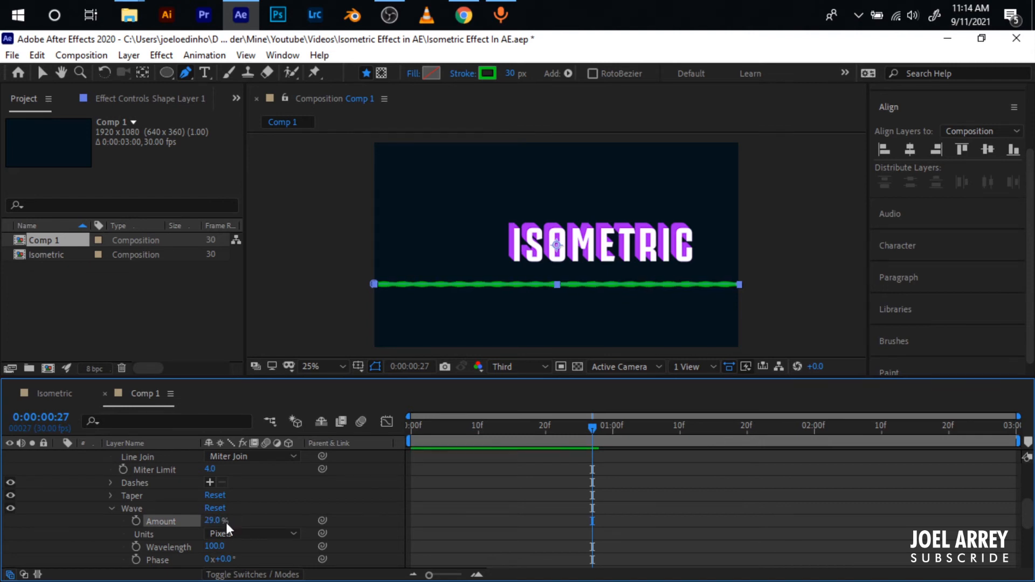
click(215, 521)
scroll(413, 502, up, 6)
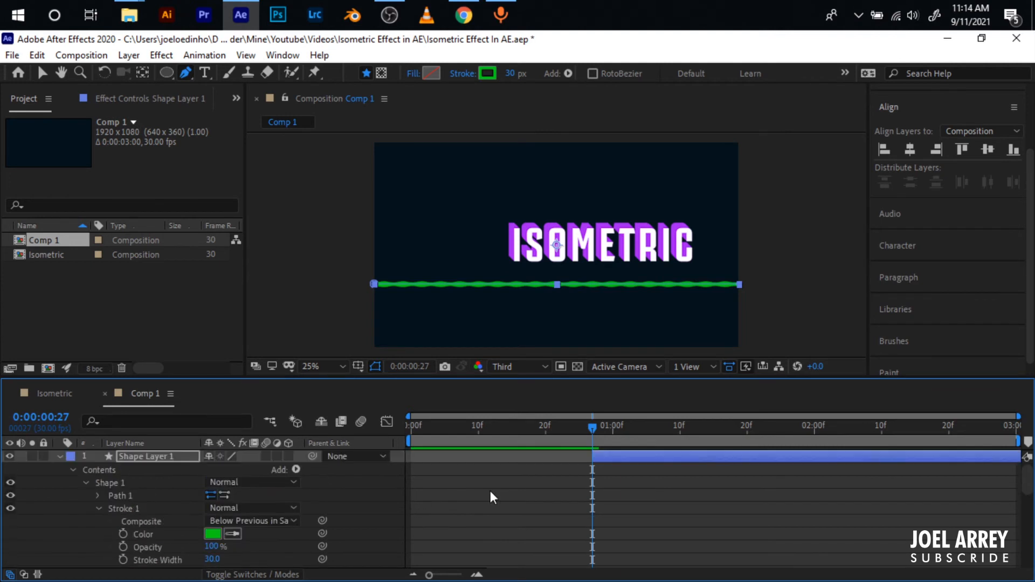
key(u)
key(ctrl+alt+Home)
click(603, 467)
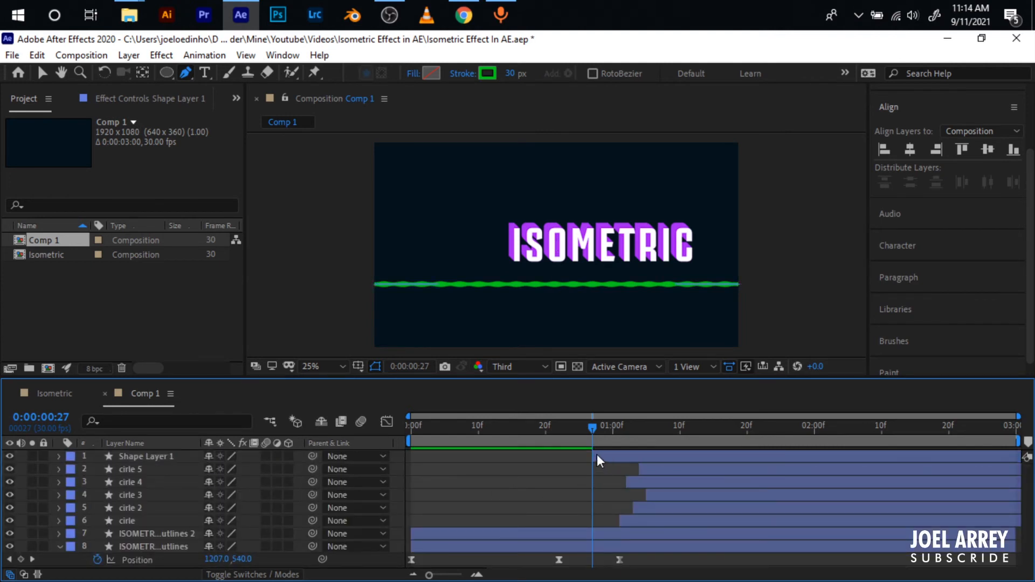
- Add Trim Paths to the line layer and enable keyframes for its Start and End at 0:00:00:27
click(597, 455)
click(58, 456)
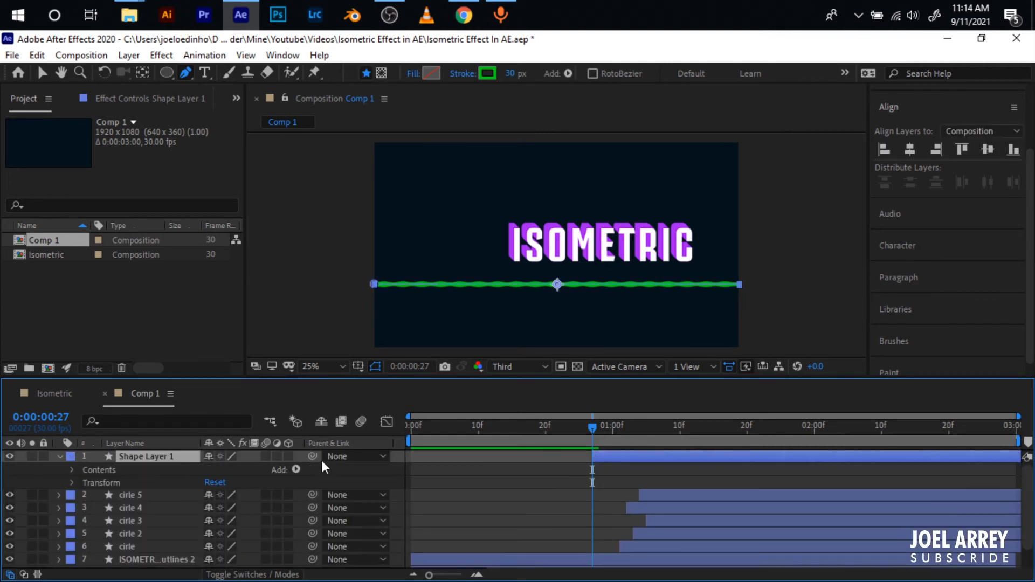
click(297, 470)
click(349, 389)
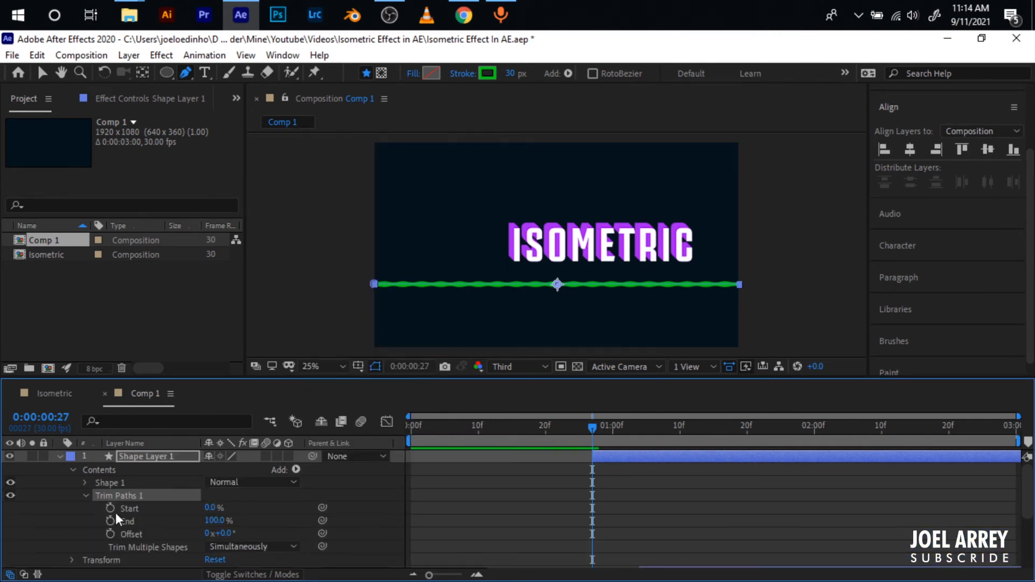
click(110, 509)
click(110, 521)
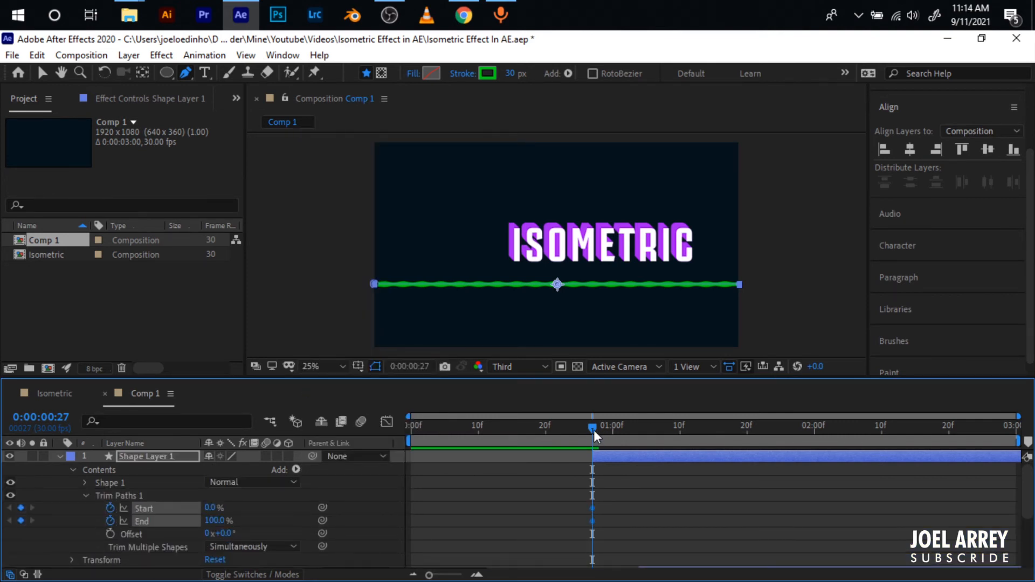
- Add Start and End keyframes at 0:00:01:20, setting End to 0% at 0:00:00:27 and Start to 100% at 0:00:01:20
drag(594, 430, 747, 427)
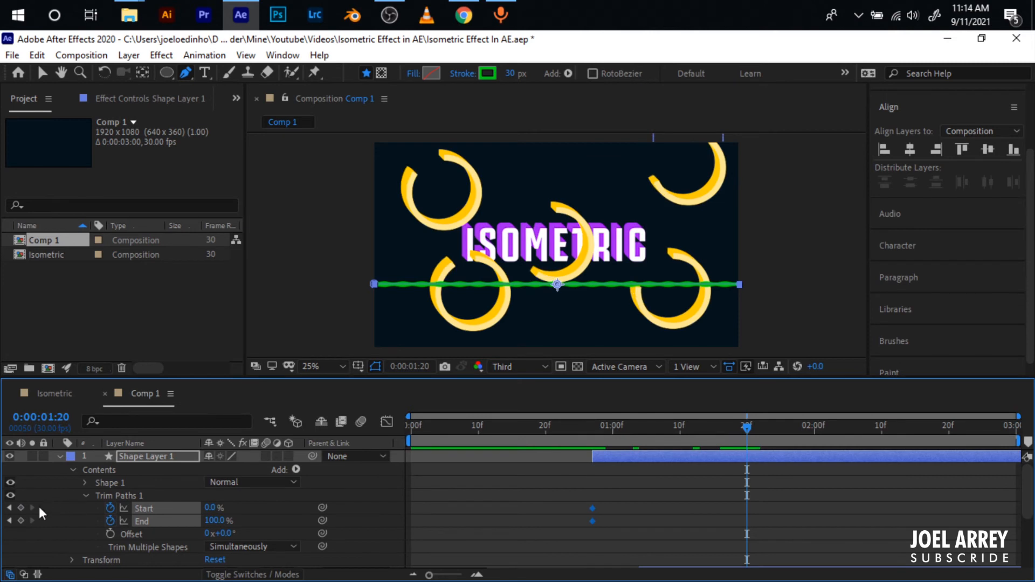
click(9, 508)
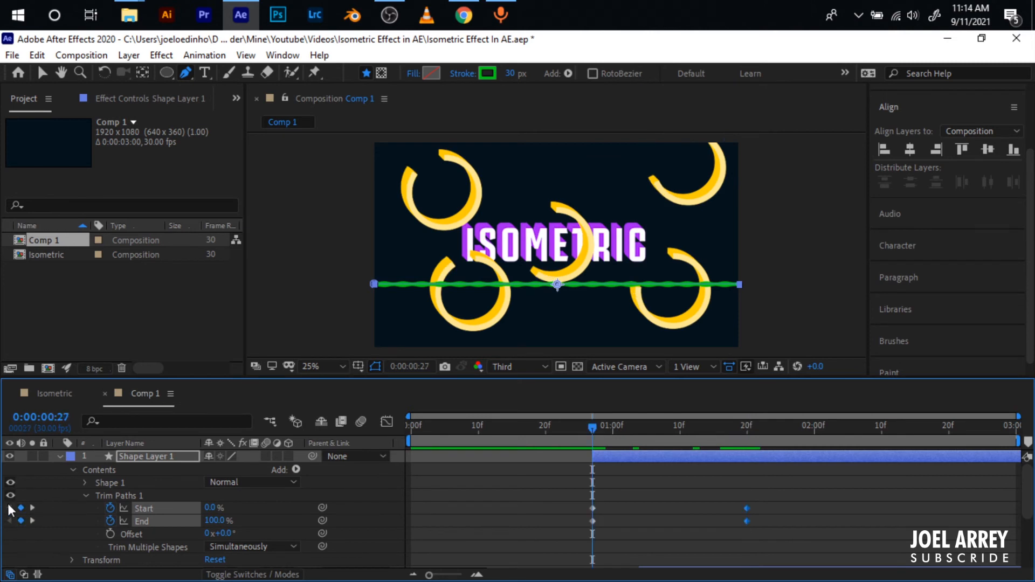
drag(215, 521, 24, 522)
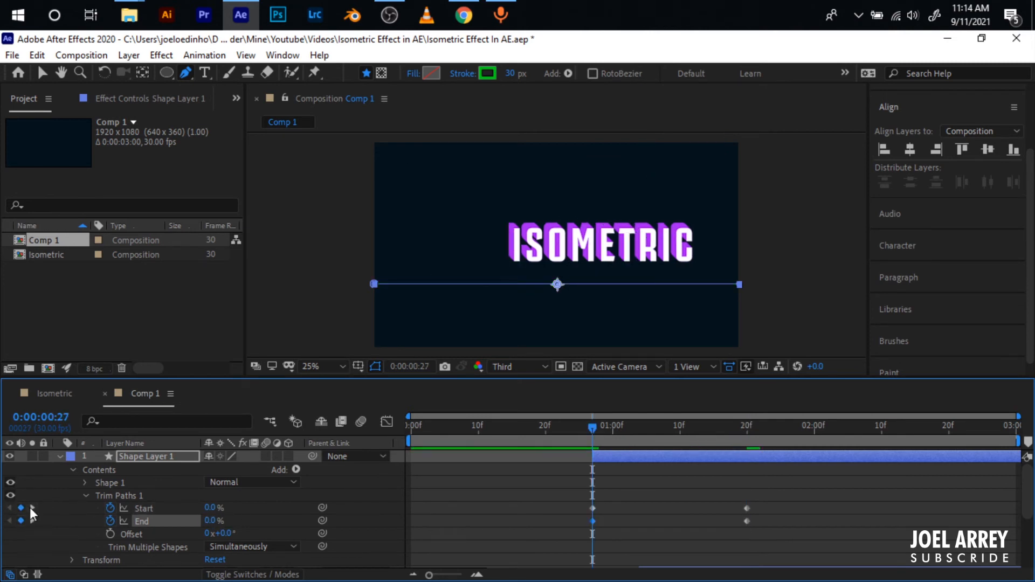
click(31, 508)
drag(210, 508, 323, 508)
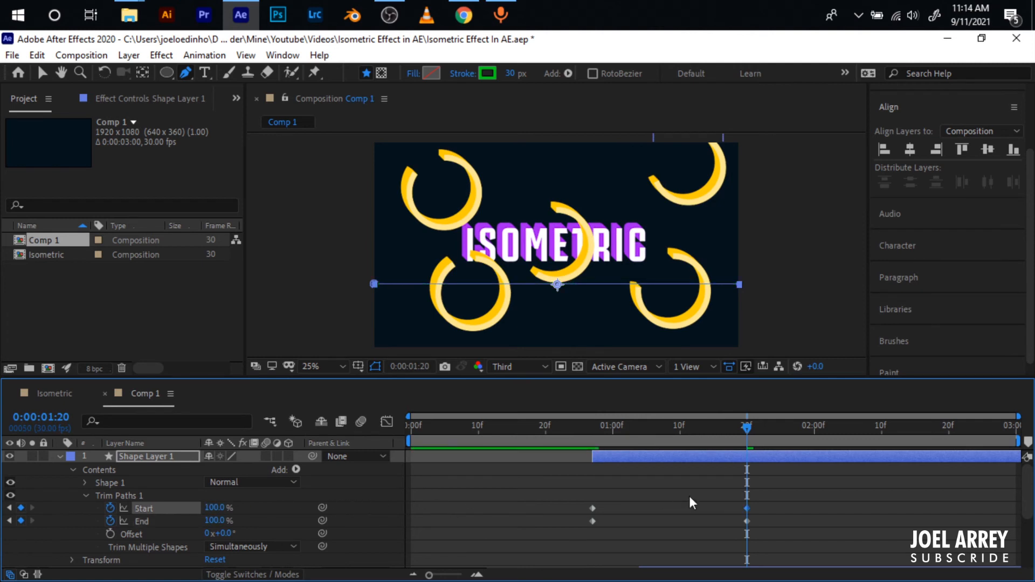
- Shift the two Start keyframes to 0:00:01:13 and 0:00:02:06 and apply Easy Ease to all the line's Trim Paths keyframes
mouse_move(575, 495)
mouse_down()
mouse_move(779, 513)
mouse_move(857, 507)
mouse_move(454, 533)
mouse_up()
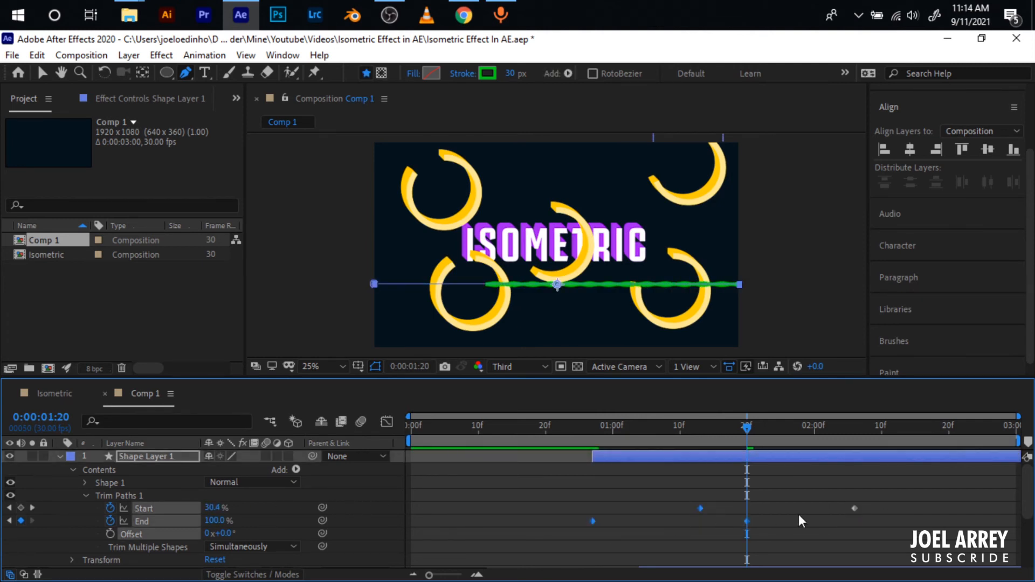
drag(890, 497, 542, 541)
key(F9)
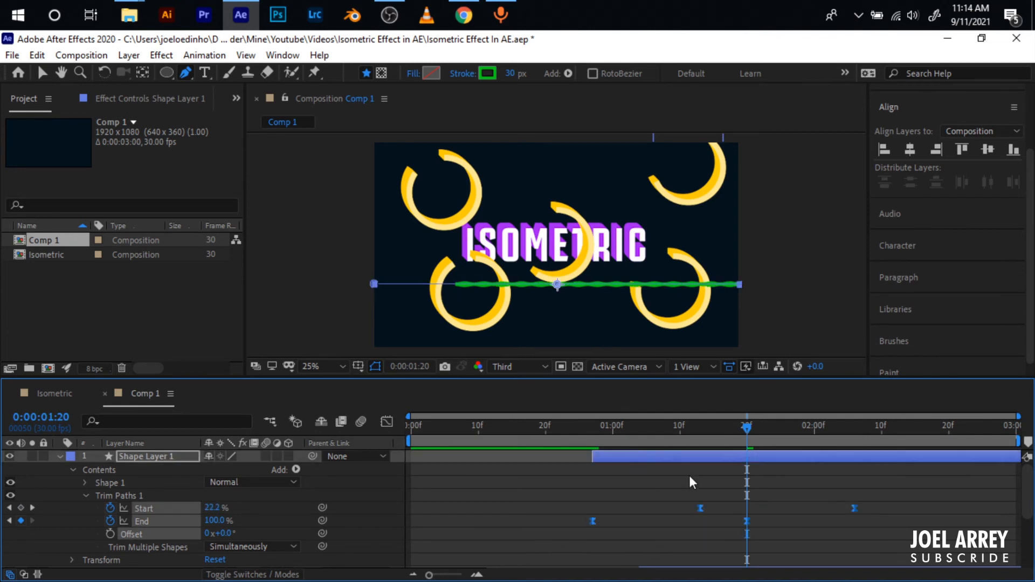
- Preview the line animation from 0:00:00:27 and collapse Shape Layer 1's properties
drag(745, 424, 592, 446)
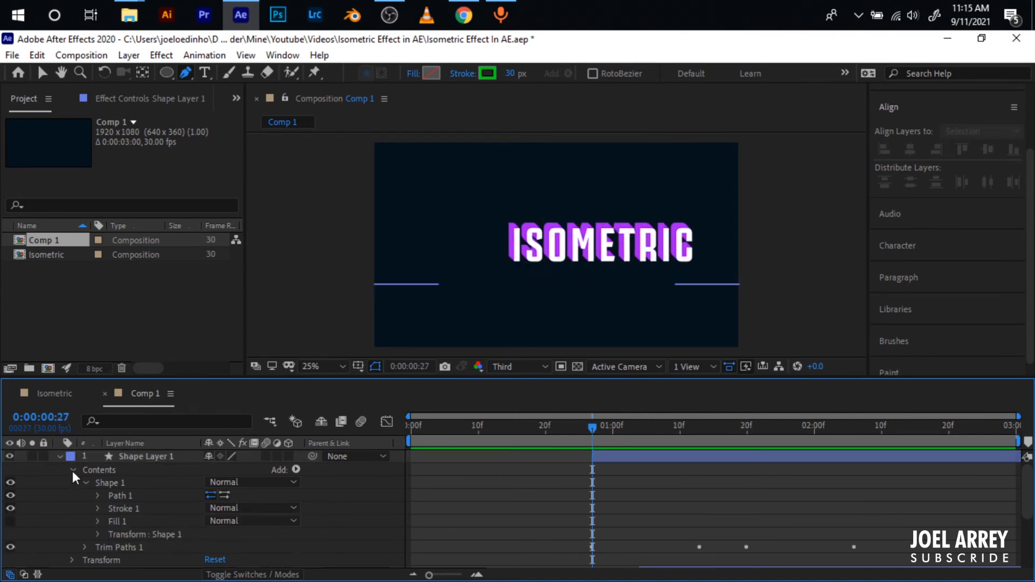
click(72, 471)
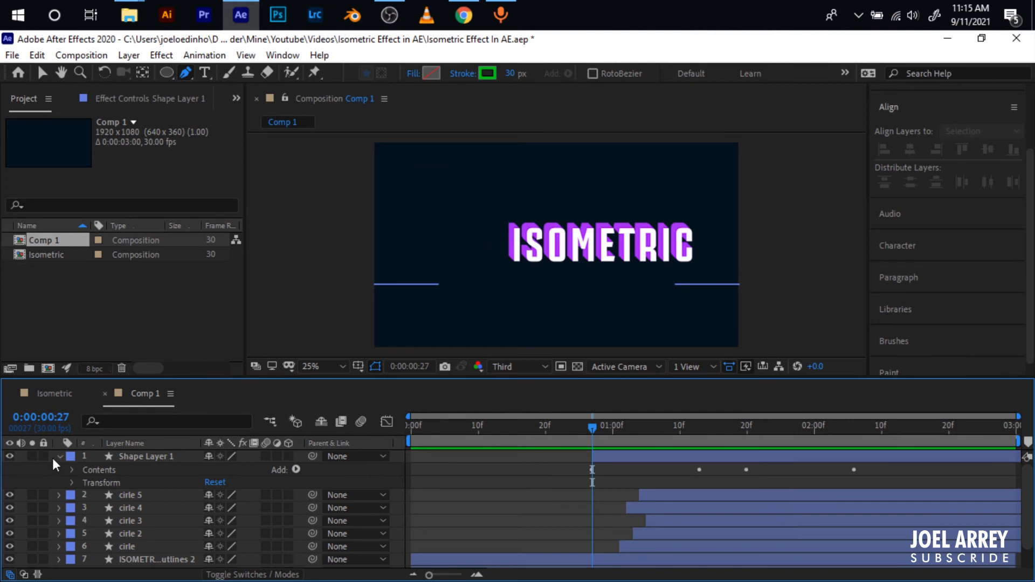
click(61, 458)
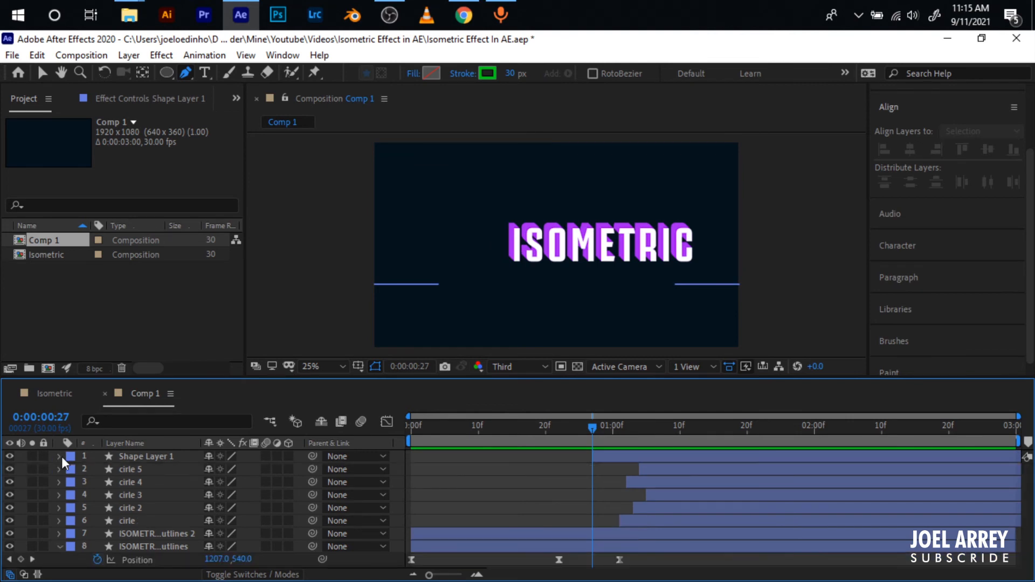
- Add a Repeater to Shape Layer 1's contents and reveal its settings
click(59, 457)
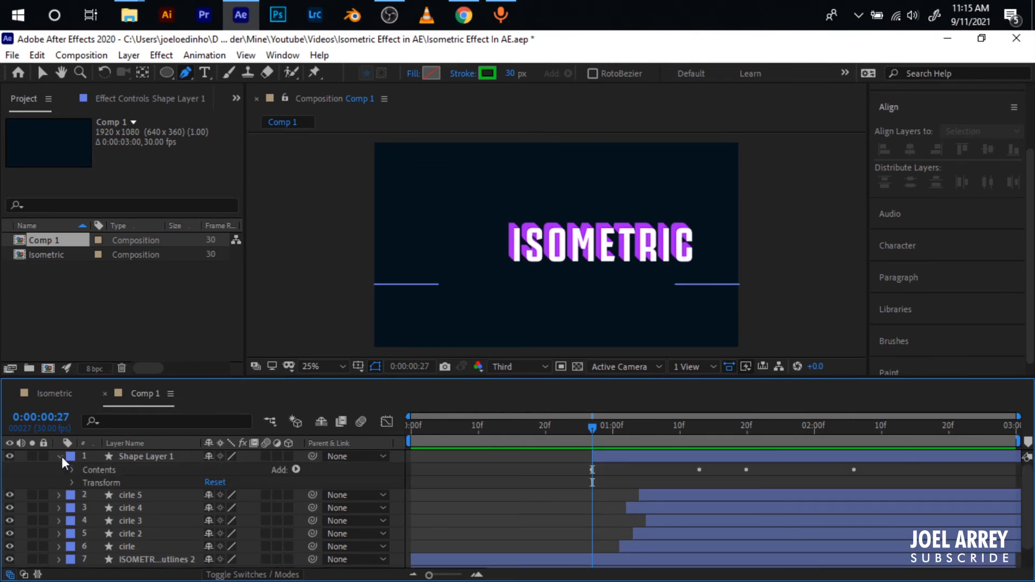
click(297, 471)
click(352, 358)
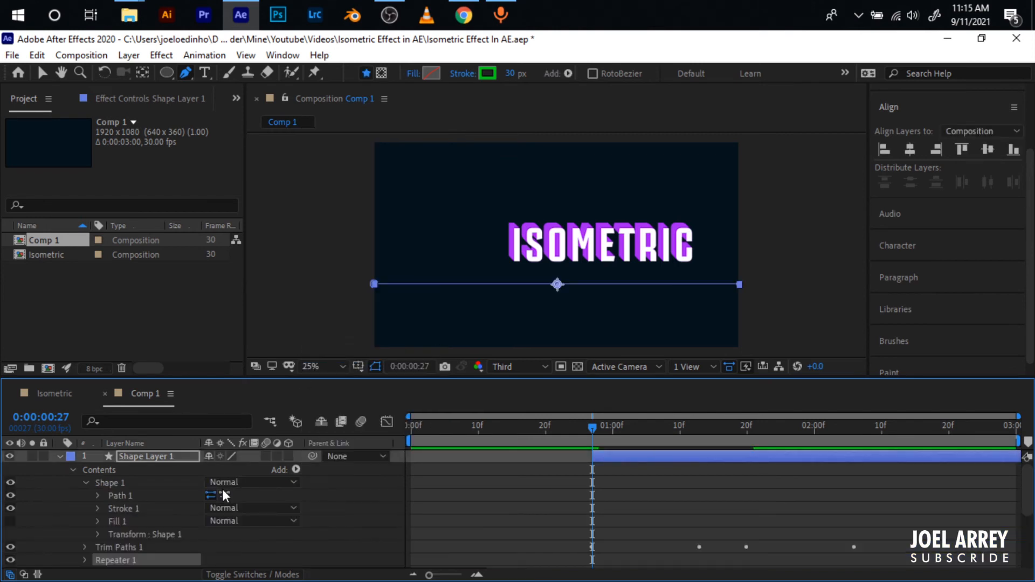
scroll(99, 535, down, 2)
click(84, 522)
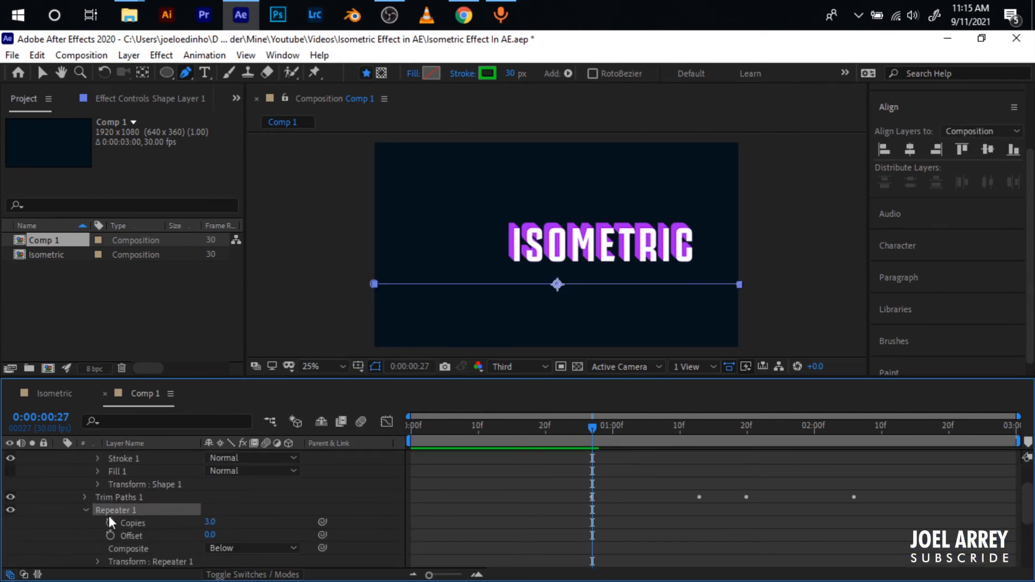
- Set the Repeater's transform Position to -1, -1
scroll(103, 543, down, 2)
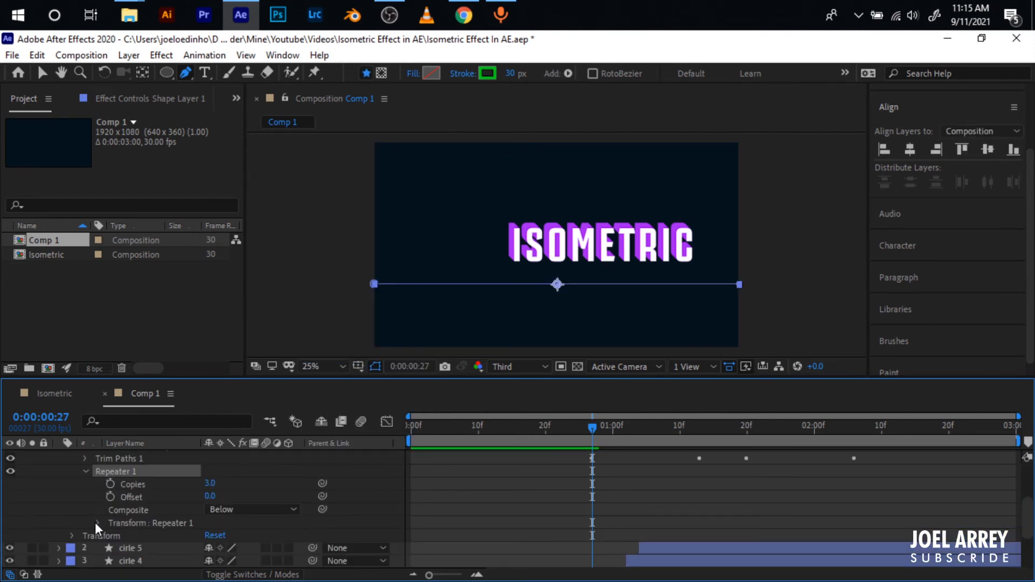
click(97, 522)
scroll(138, 483, down, 2)
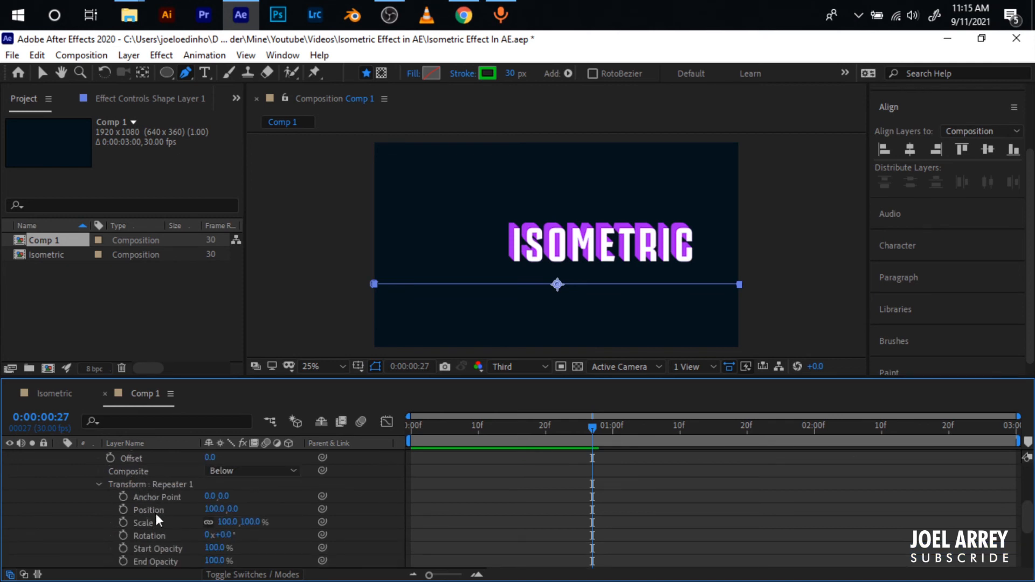
click(212, 509)
text(-1)
key(Tab)
text(-1)
key(Return)
- Set the Repeater's Copies to 30 and collapse the Shape 1 and Repeater 1 groups
scroll(210, 510, up, 4)
click(206, 522)
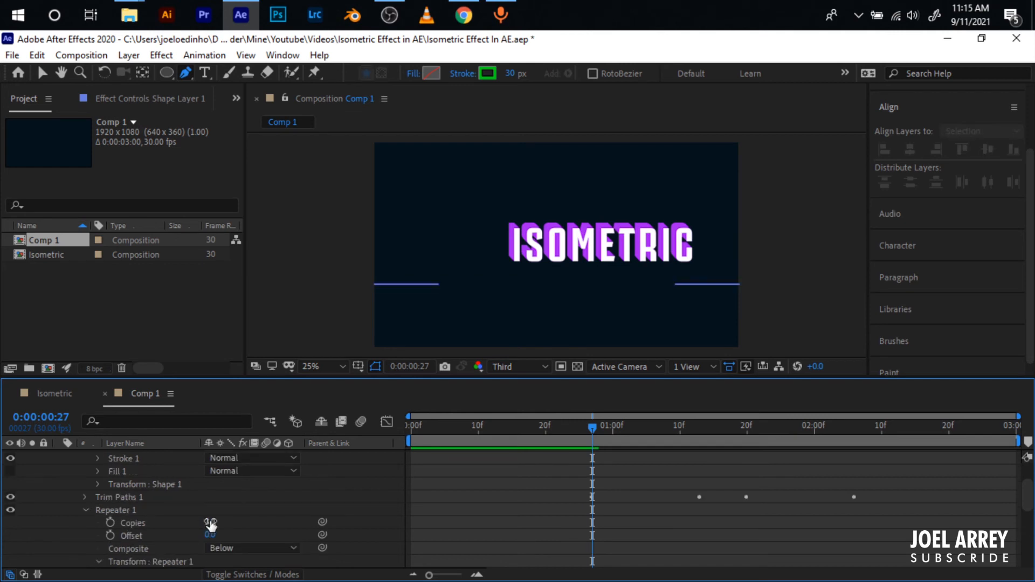
text(30)
key(Return)
scroll(111, 522, up, 3)
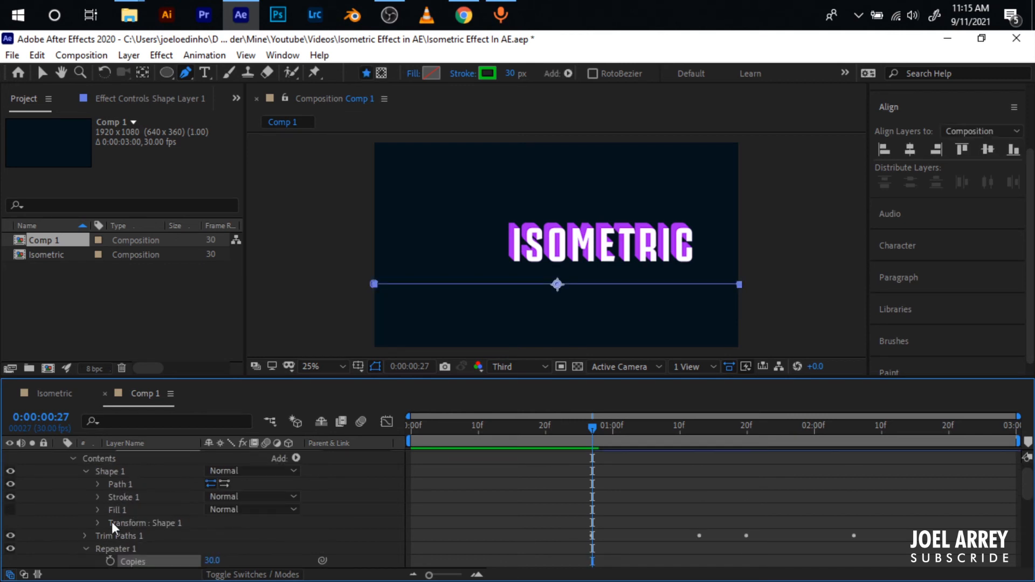
click(86, 472)
click(86, 500)
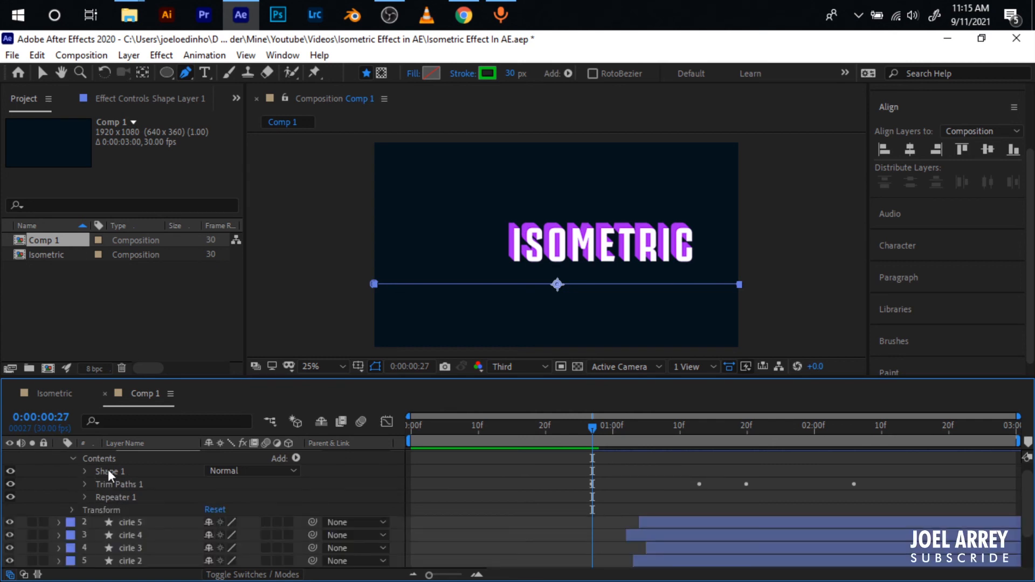
- Duplicate Shape 1 within Shape Layer 1 at 0:00:01:18 and move Repeater 1 into the original Shape 1 group
click(108, 470)
scroll(708, 481, up, 1)
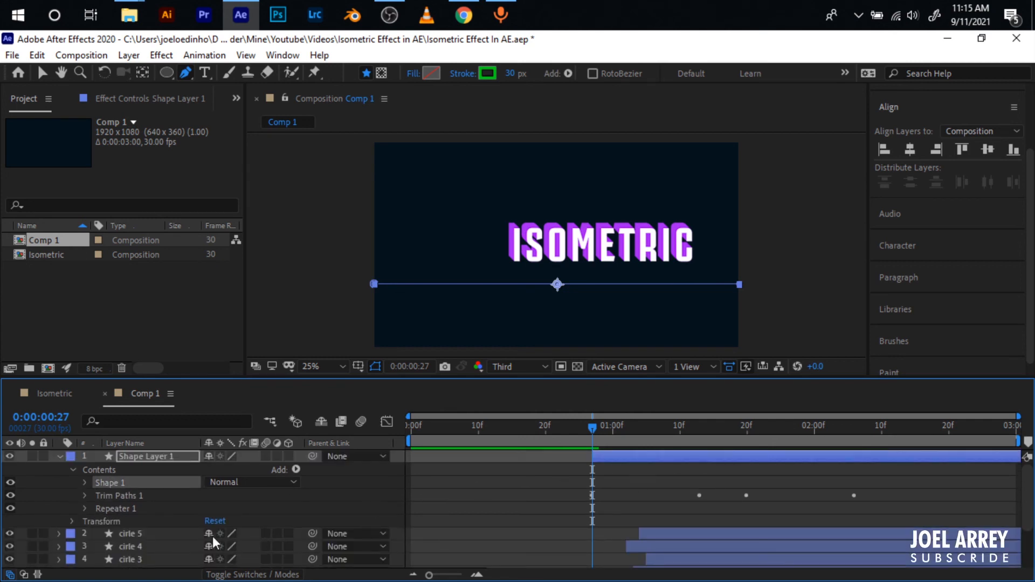
drag(672, 427, 737, 432)
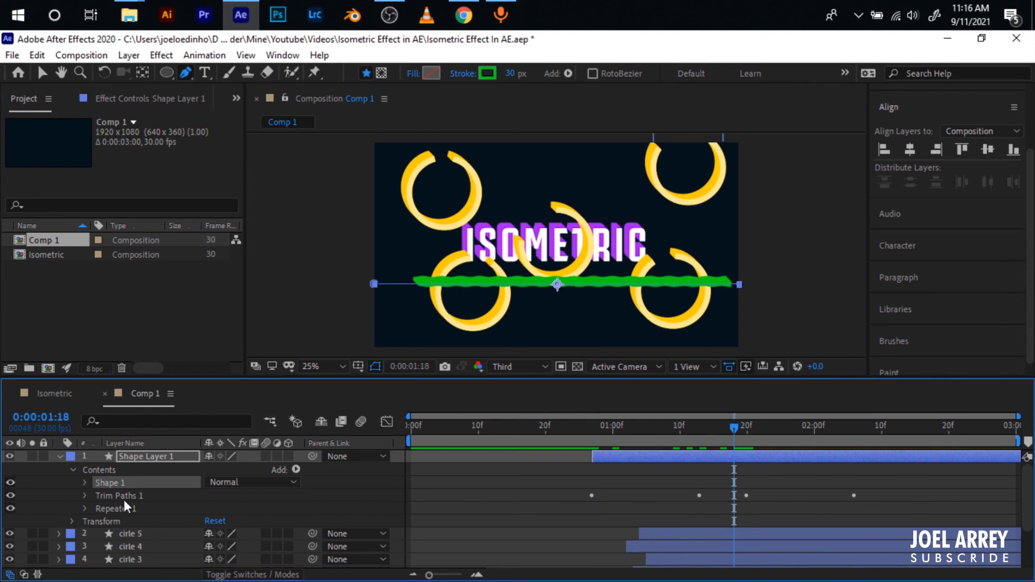
key(v)
key(ctrl+d)
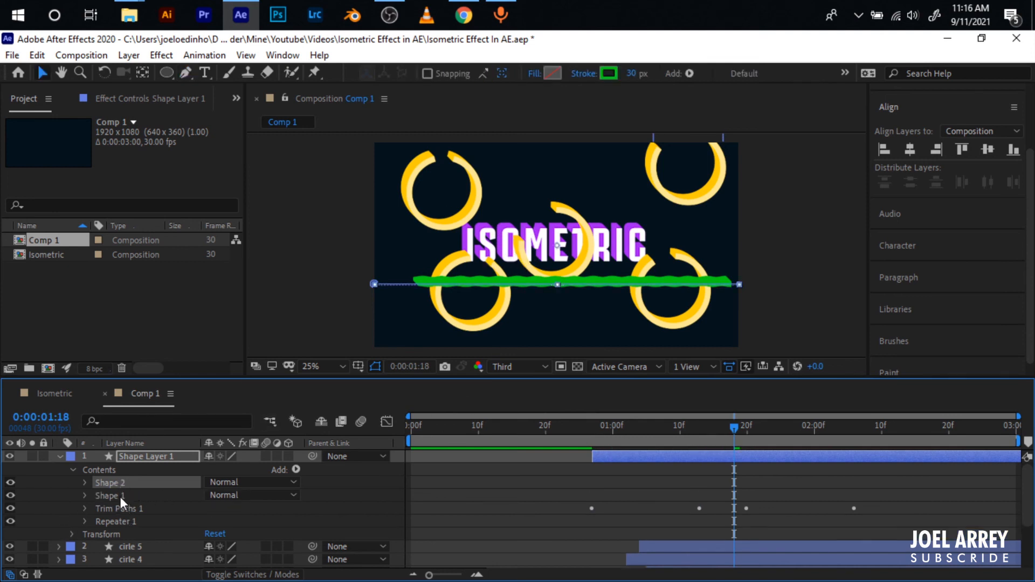
click(120, 497)
drag(118, 520, 115, 494)
- Change Shape 2's stroke colour to a lighter green
click(114, 484)
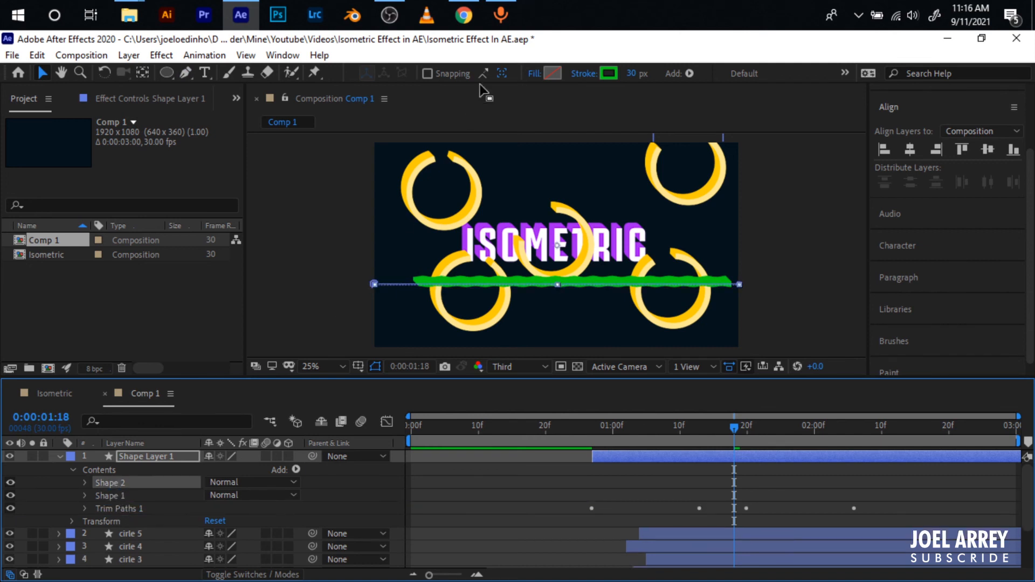
click(603, 71)
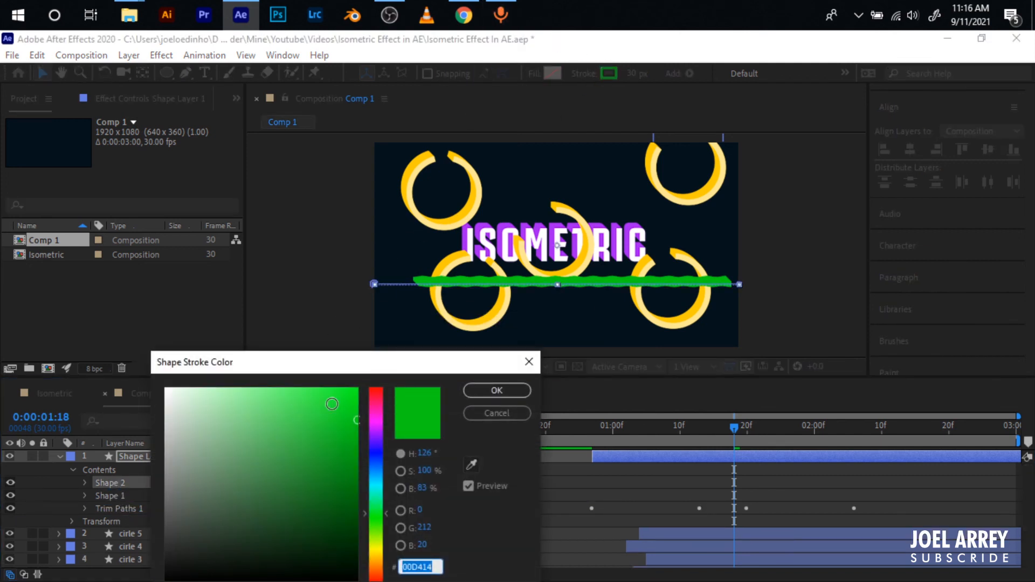
click(325, 396)
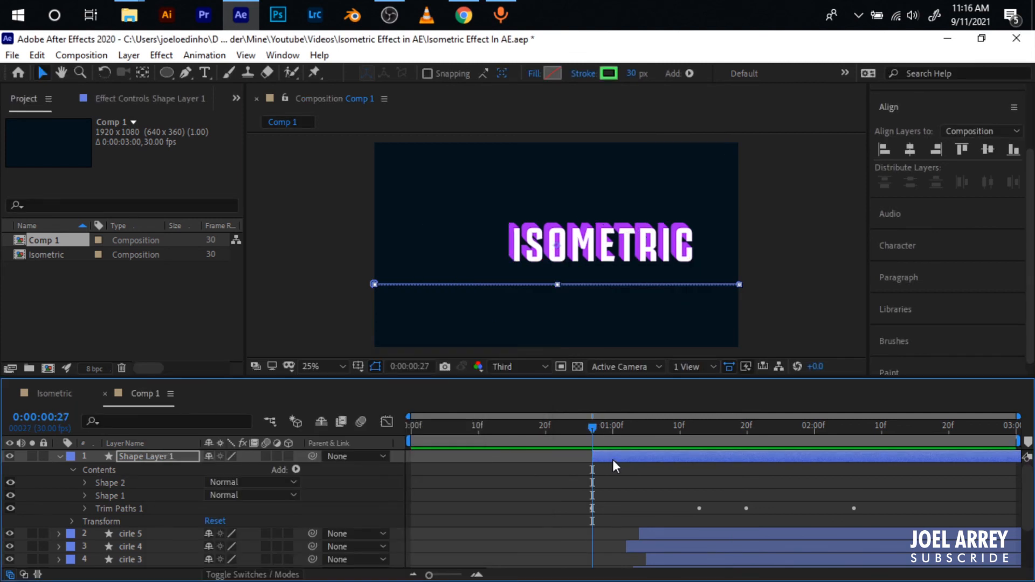
- Duplicate Shape Layer 1 with its Trim Paths animation and preview the result from 0:00:00:27
click(613, 459)
key(u)
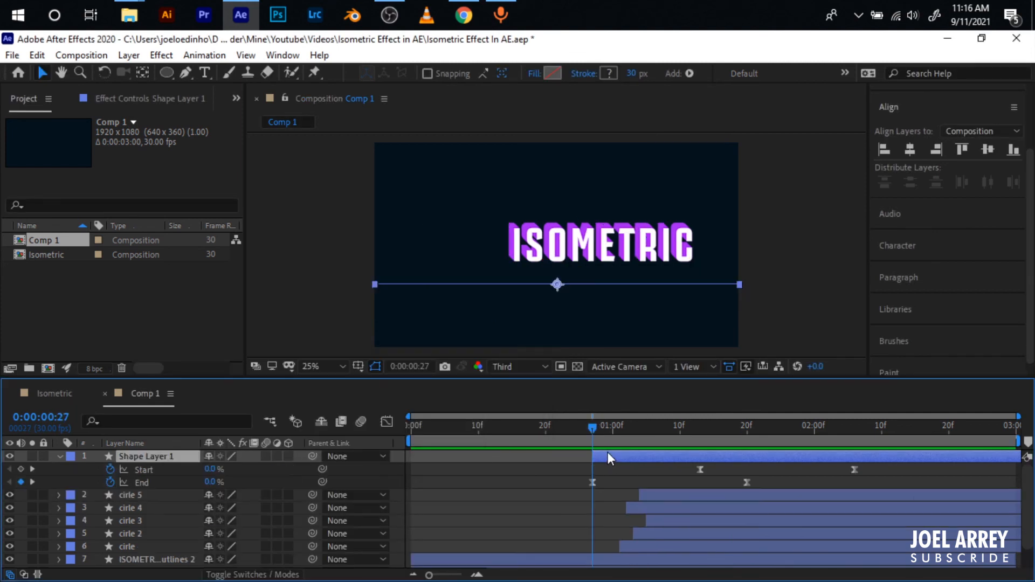
key(u)
key(ctrl+d)
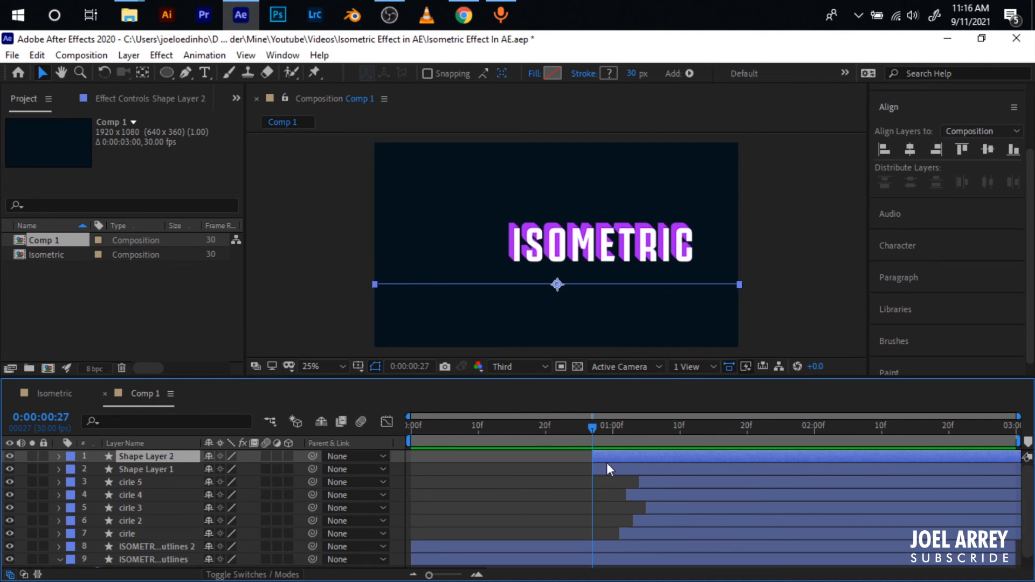
key(space)
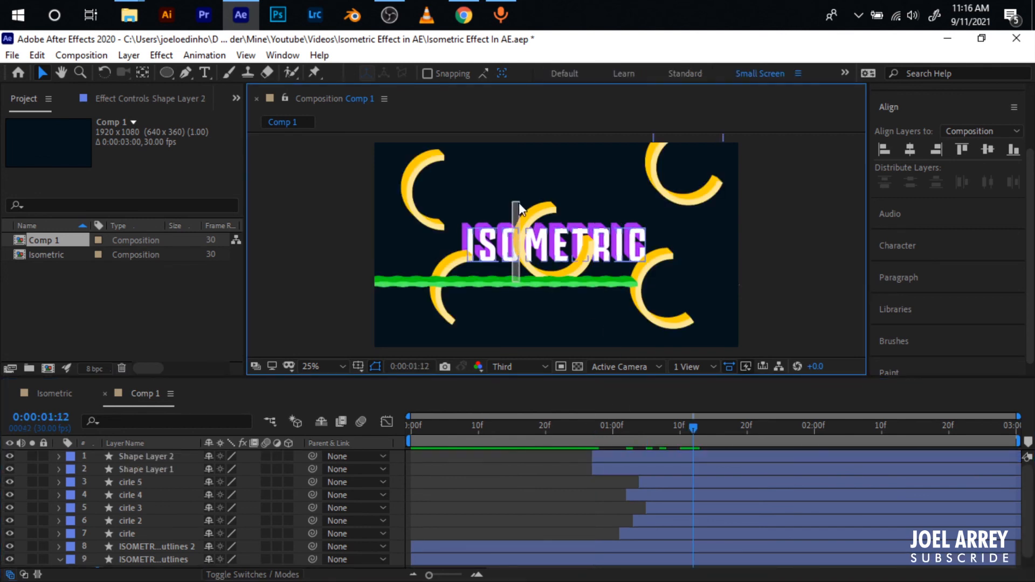
- Move the duplicate line above the ISOMETRIC text and shift the original line slightly lower beneath it
click(533, 278)
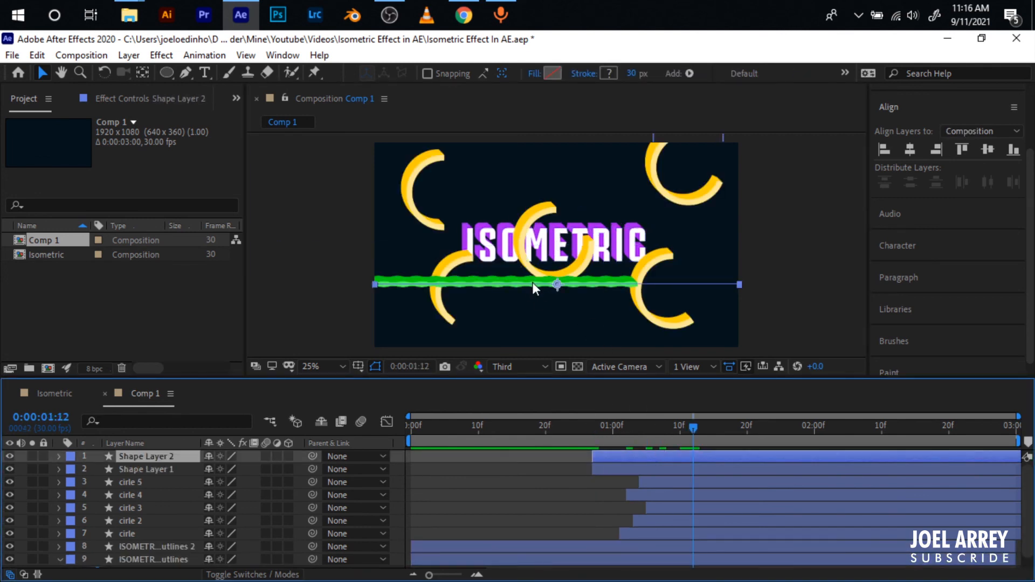
drag(532, 283, 544, 169)
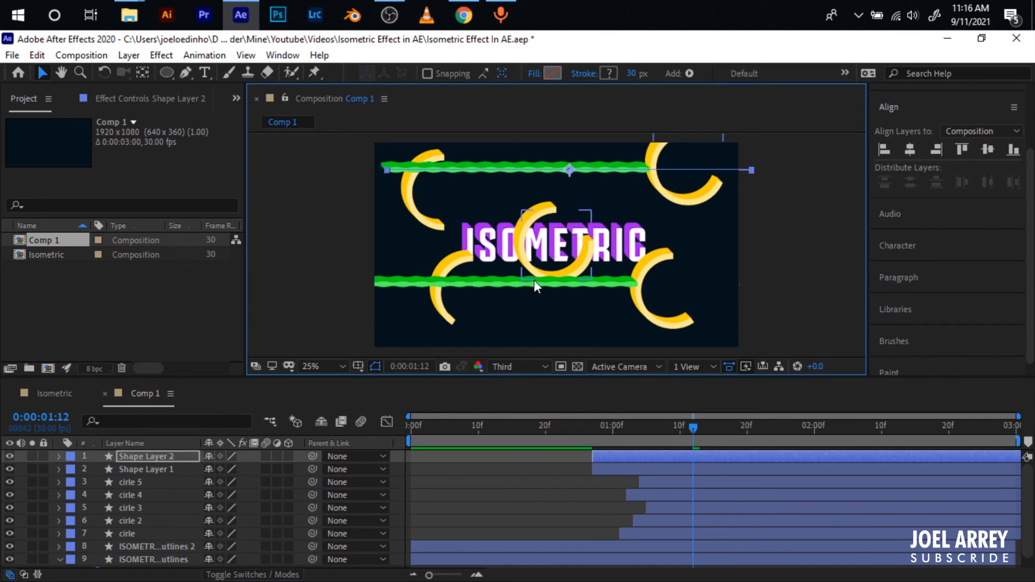
drag(507, 284, 508, 308)
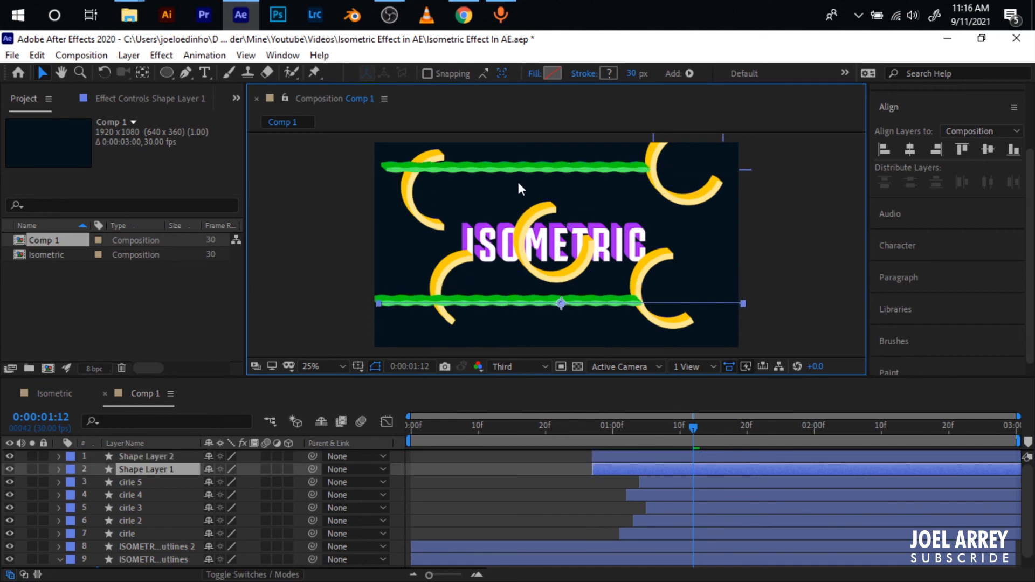
drag(545, 169, 545, 180)
- Flip Shape Layer 2 horizontally so the upper line runs in the opposite direction
right_click(709, 457)
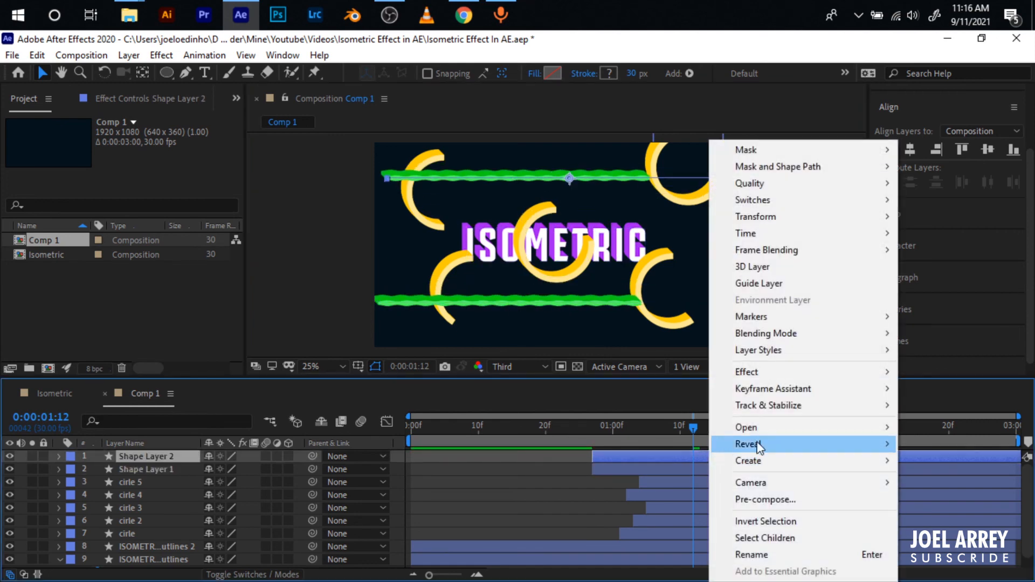
mouse_move(780, 217)
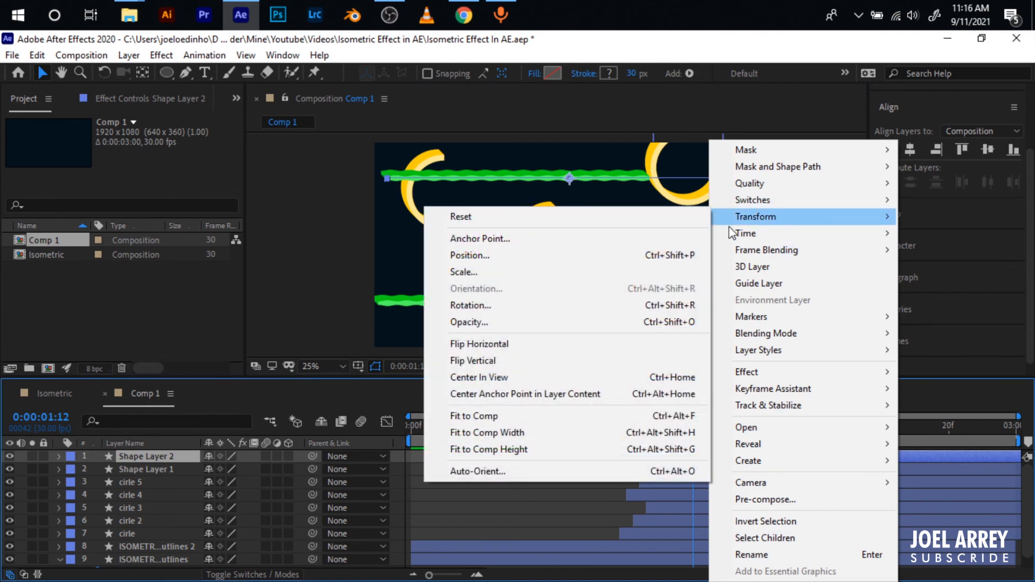
click(482, 344)
- Delay Shape Layer 2 to start at 0:00:01:00 and preview the composition from 0:00:00:00
drag(644, 456, 662, 456)
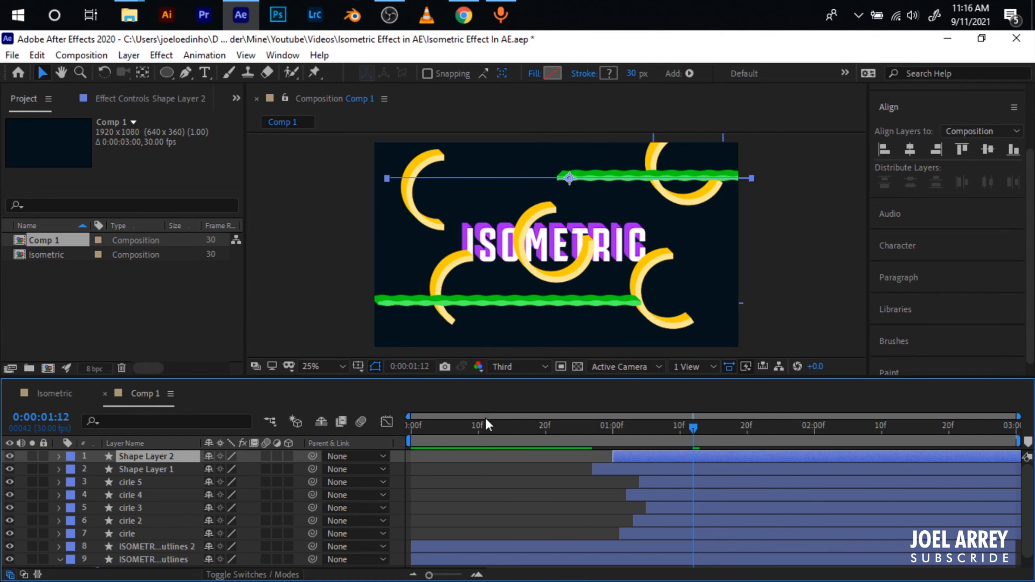
drag(485, 421, 391, 438)
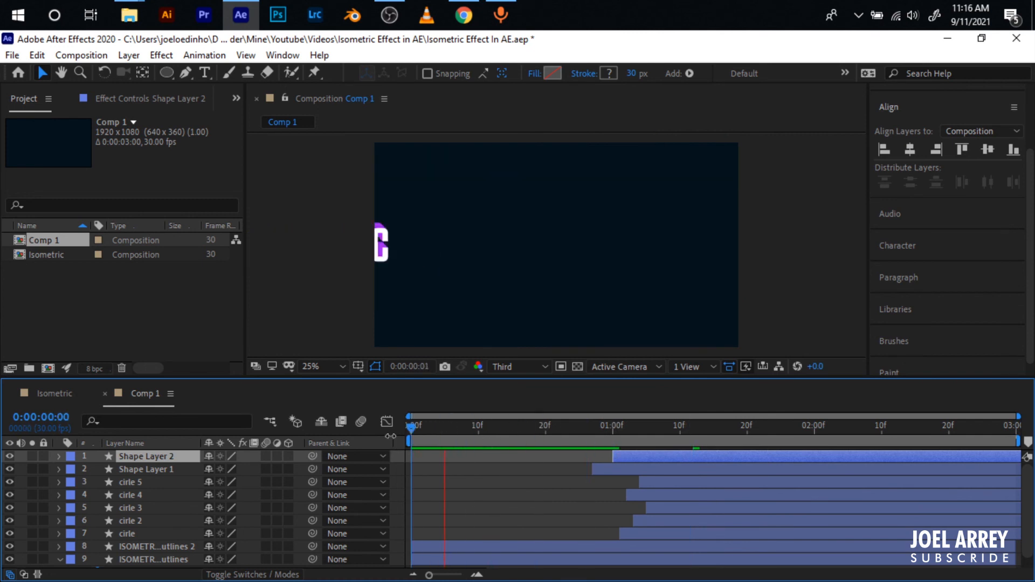